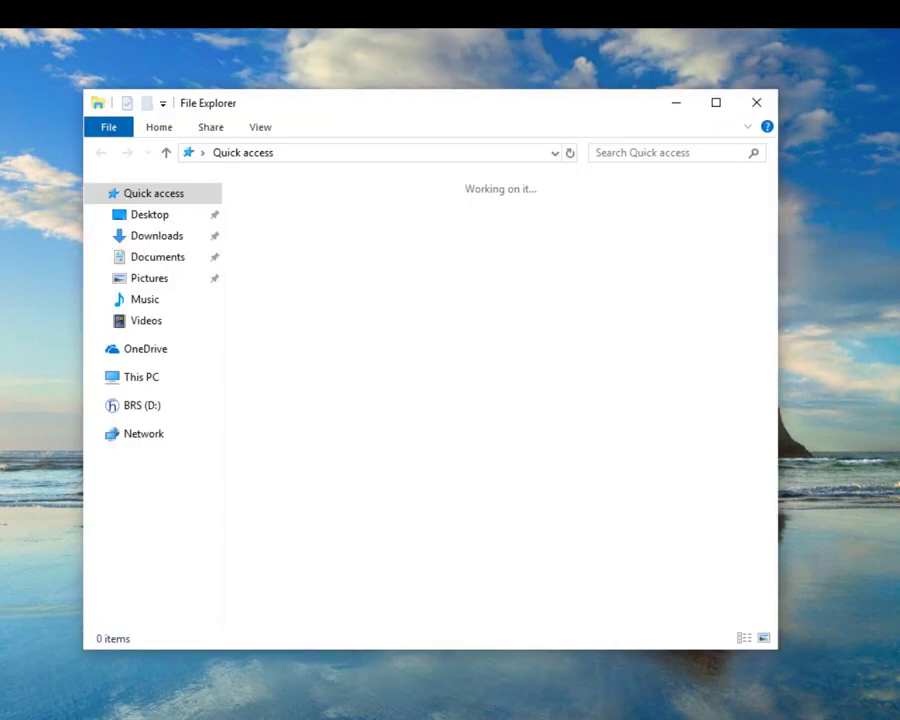
# Open the BRS (D:) drive to list its drivers folder, autorun, hirschmann and README files.
pyautogui.click(143, 407)
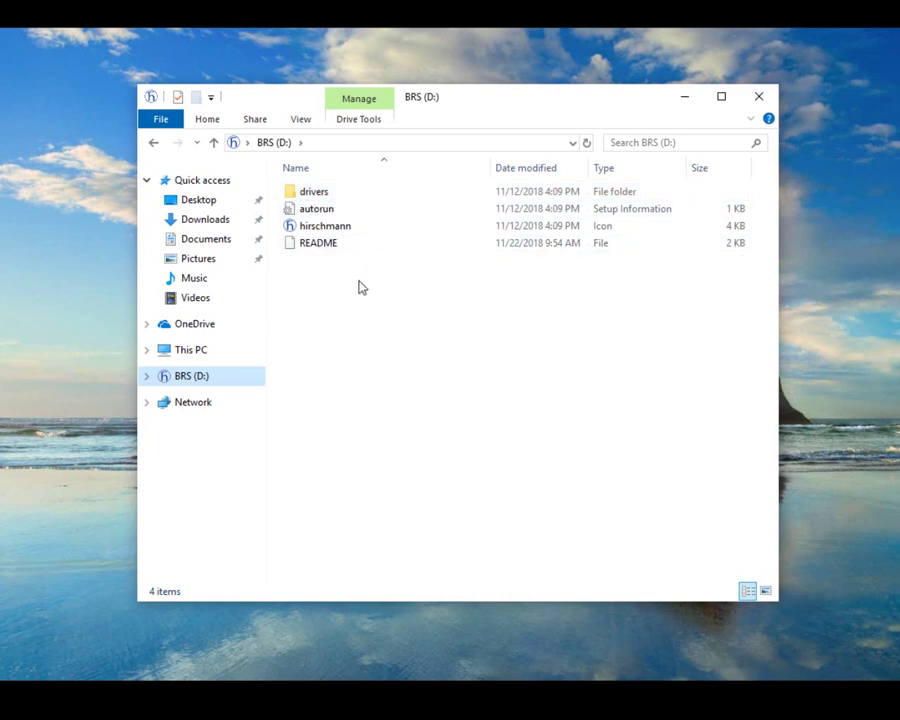
# Open the drive's README in Notepad and highlight the Windows 10 RNDIS Driver heading.
pyautogui.doubleClick(318, 247)
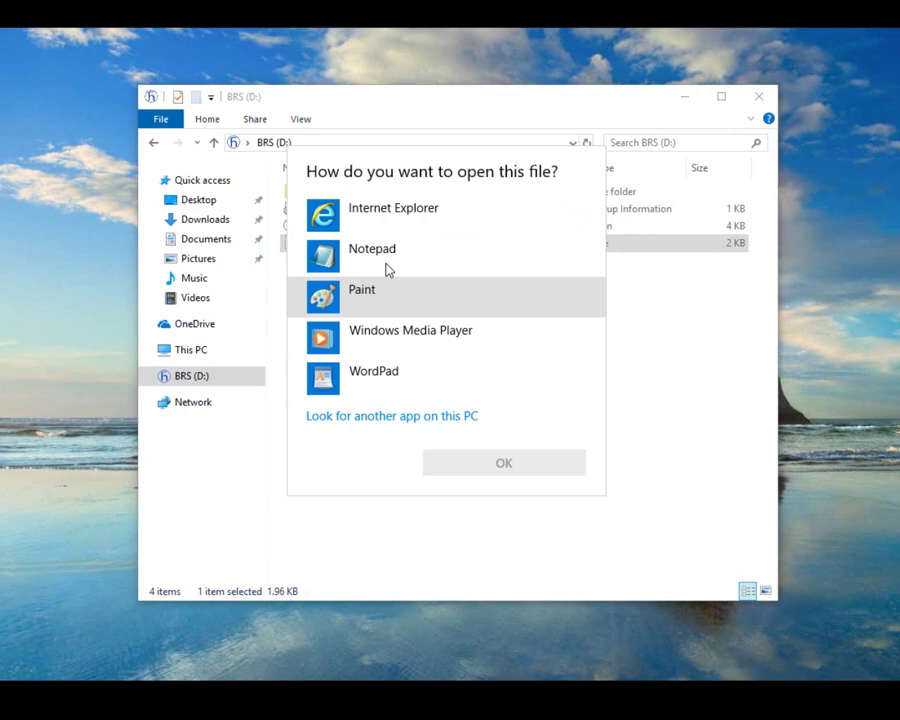
pyautogui.doubleClick(371, 260)
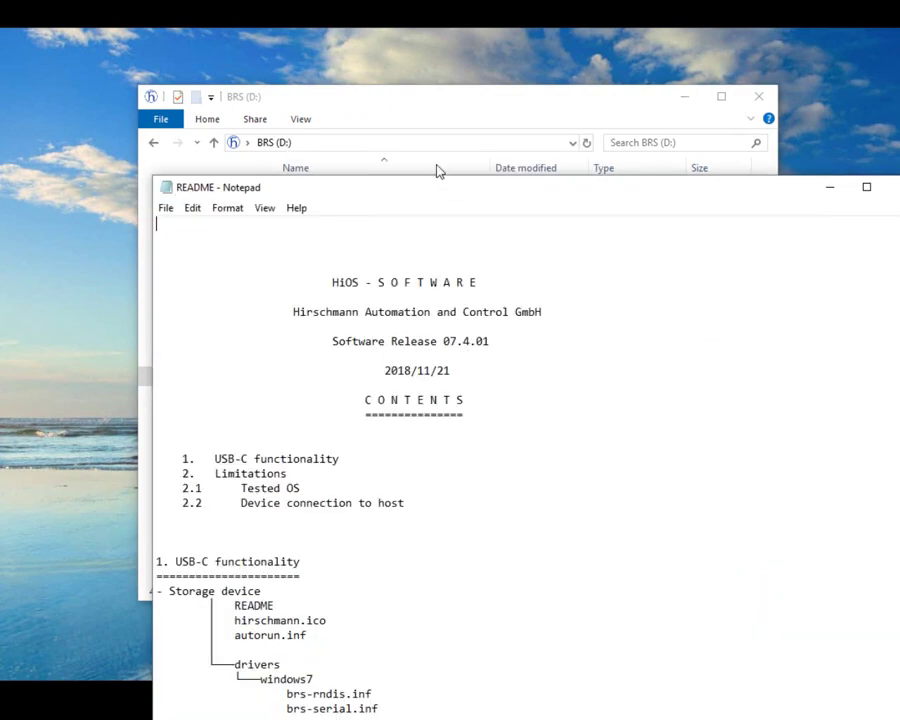
pyautogui.moveTo(436, 182); pyautogui.dragTo(339, 90)
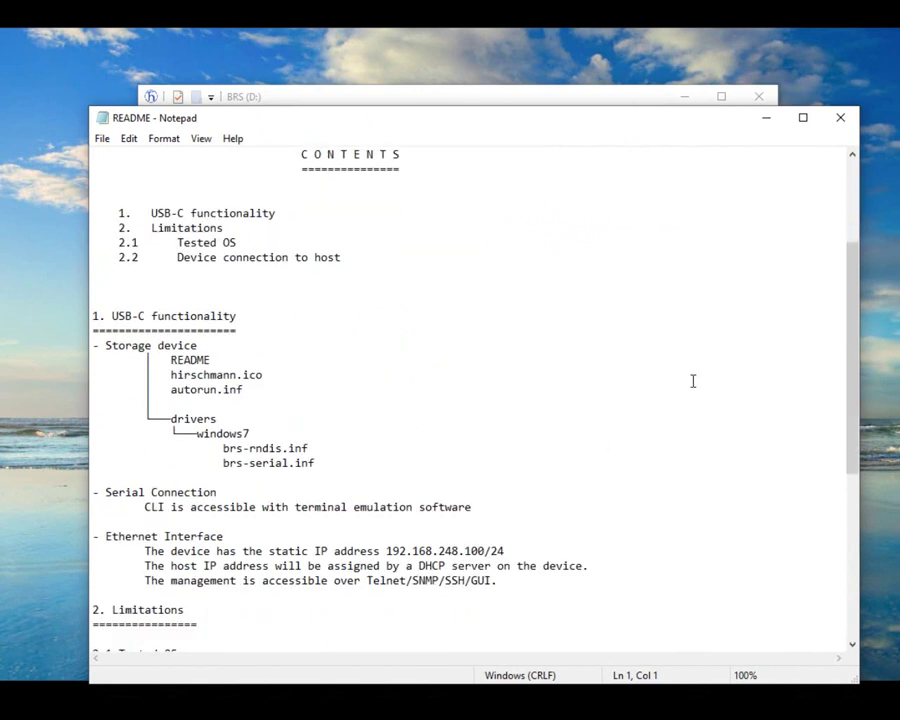
pyautogui.scroll(-2, 706, 362)
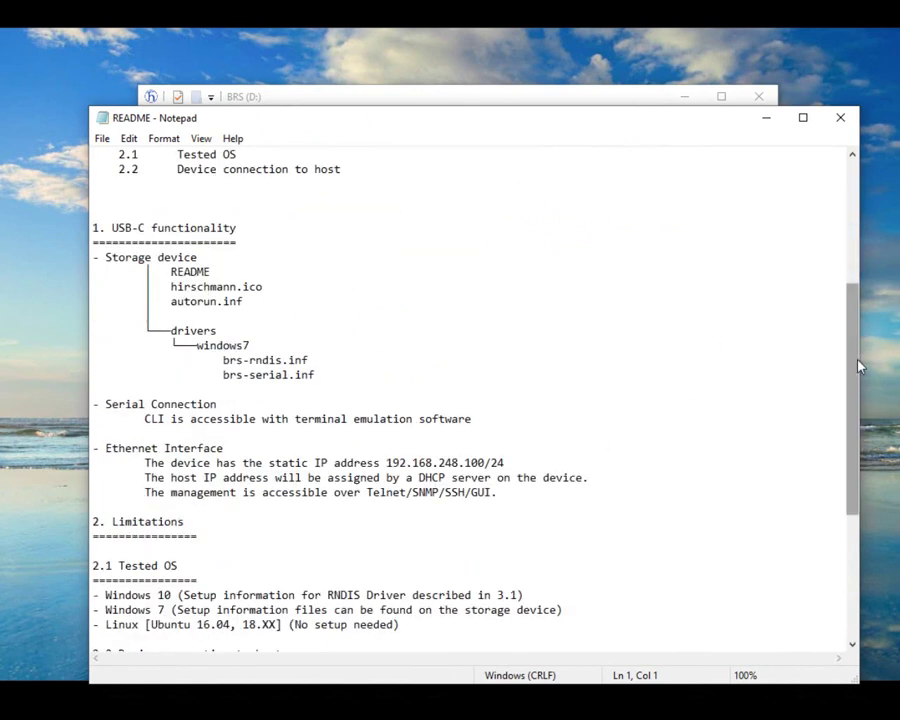
pyautogui.moveTo(851, 366); pyautogui.dragTo(856, 494)
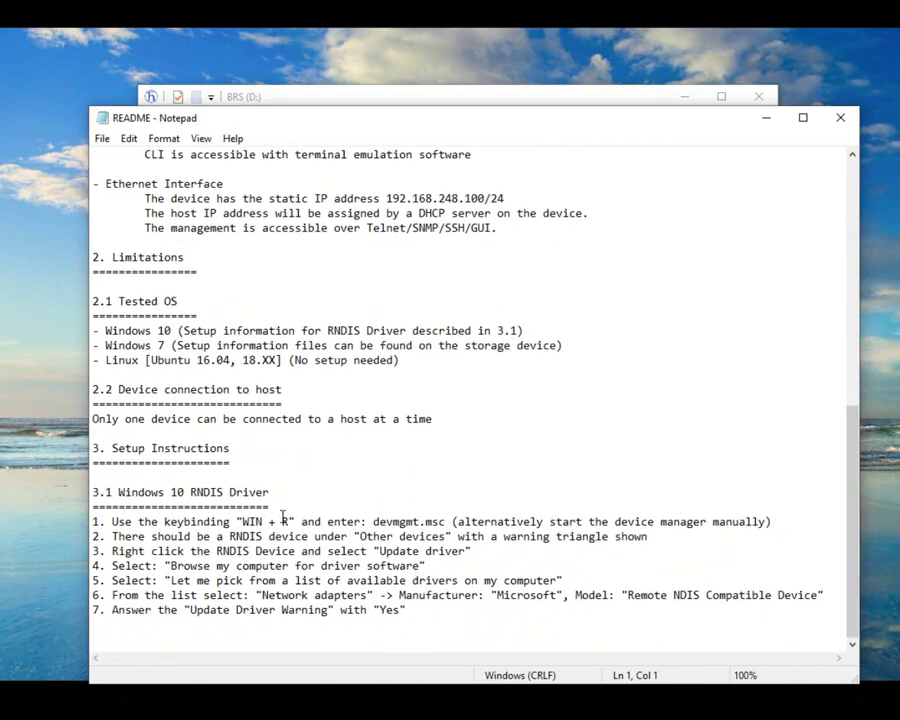
pyautogui.moveTo(171, 492); pyautogui.dragTo(274, 493)
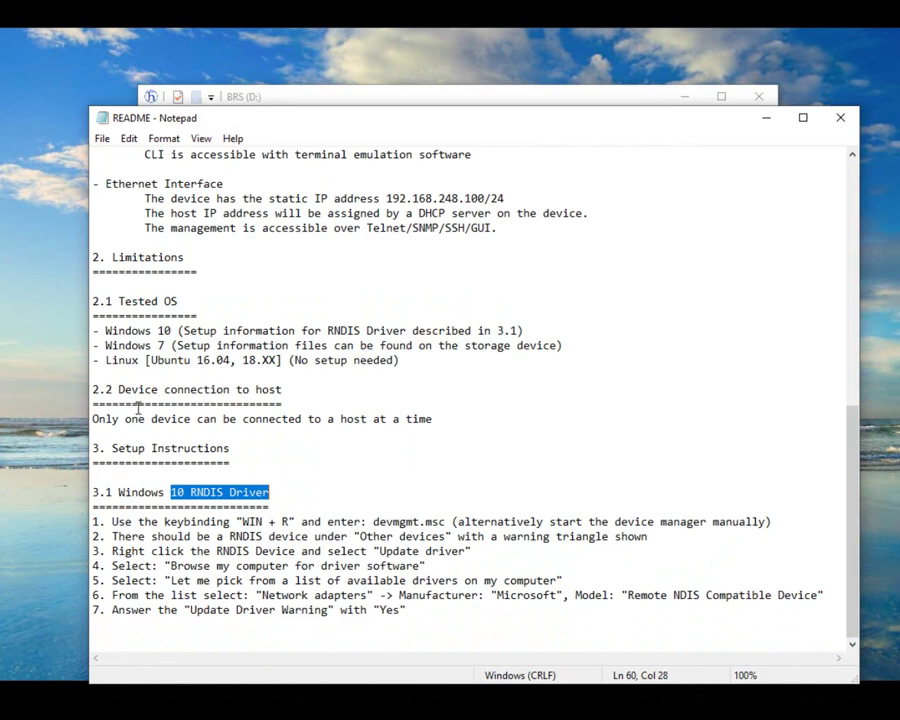
pyautogui.moveTo(301, 120); pyautogui.dragTo(441, 227)
# Check that drivers\windows7 holds brs-rndis and brs-serial, then close the folder window.
pyautogui.moveTo(389, 115); pyautogui.dragTo(262, 72)
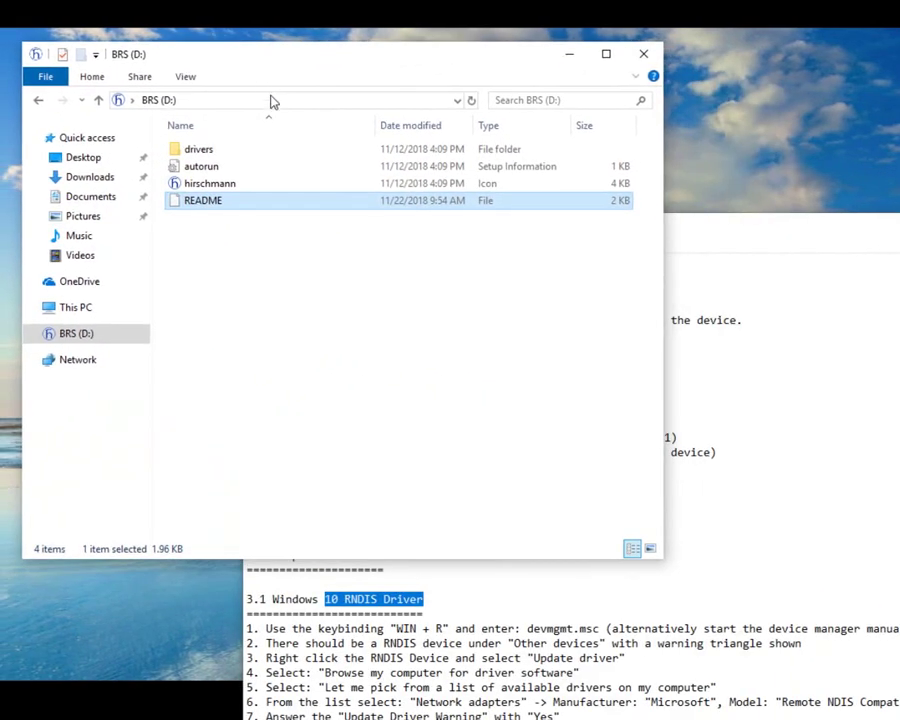
pyautogui.doubleClick(196, 152)
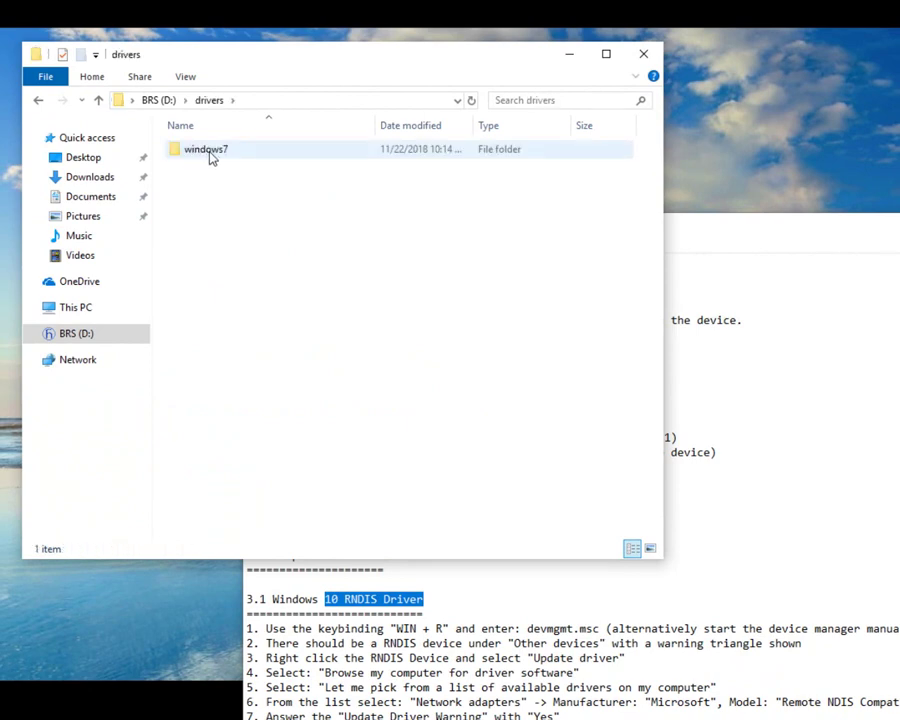
pyautogui.doubleClick(209, 153)
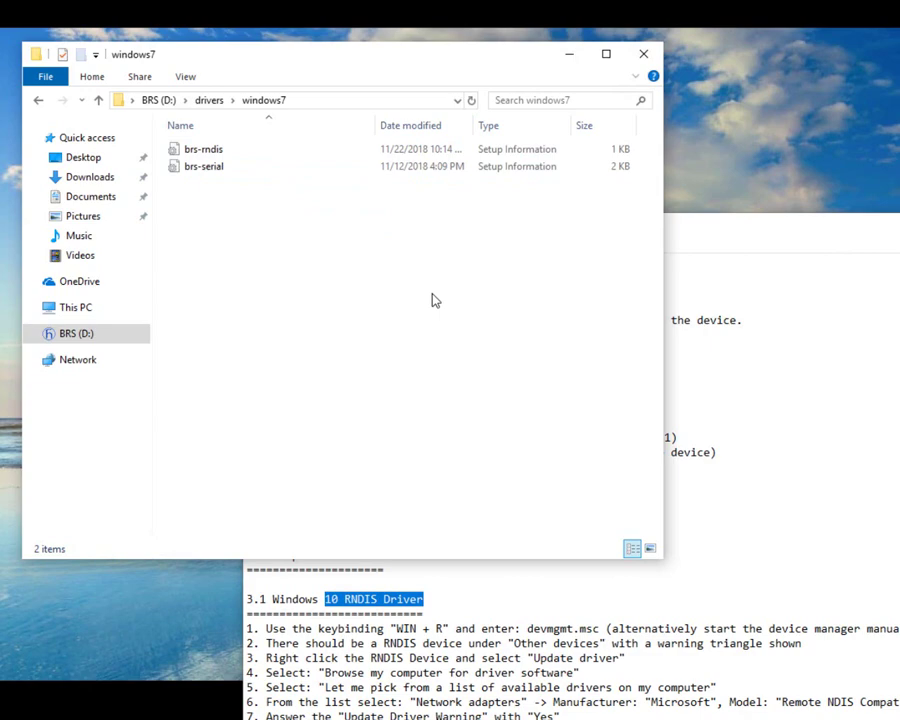
pyautogui.click(646, 56)
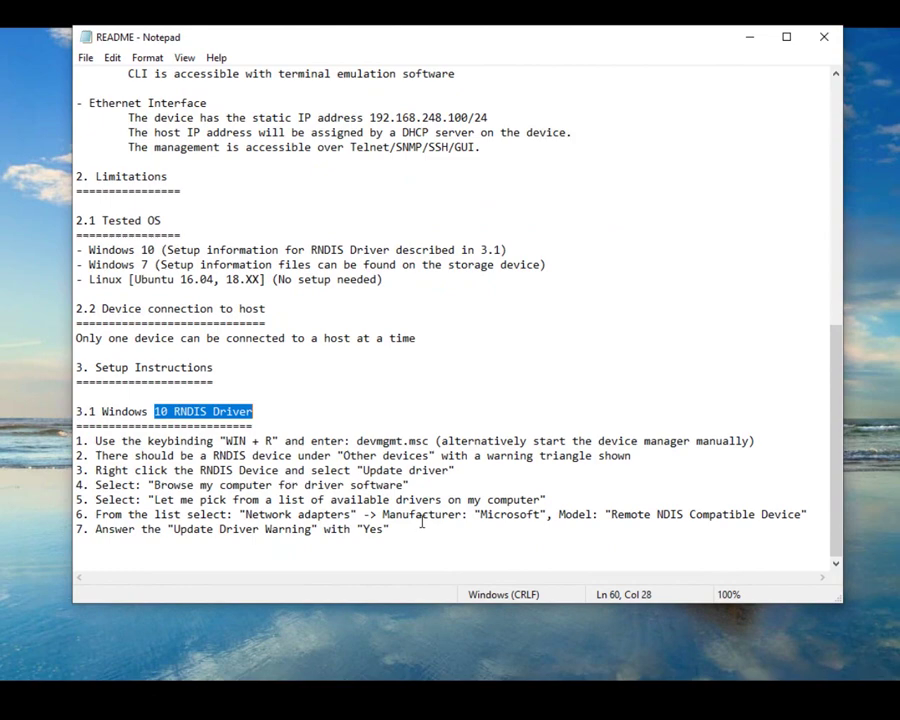
# Review RNDIS steps 4–7 in the README, then launch Control Panel by searching 'contro'.
pyautogui.moveTo(392, 530); pyautogui.dragTo(150, 487)
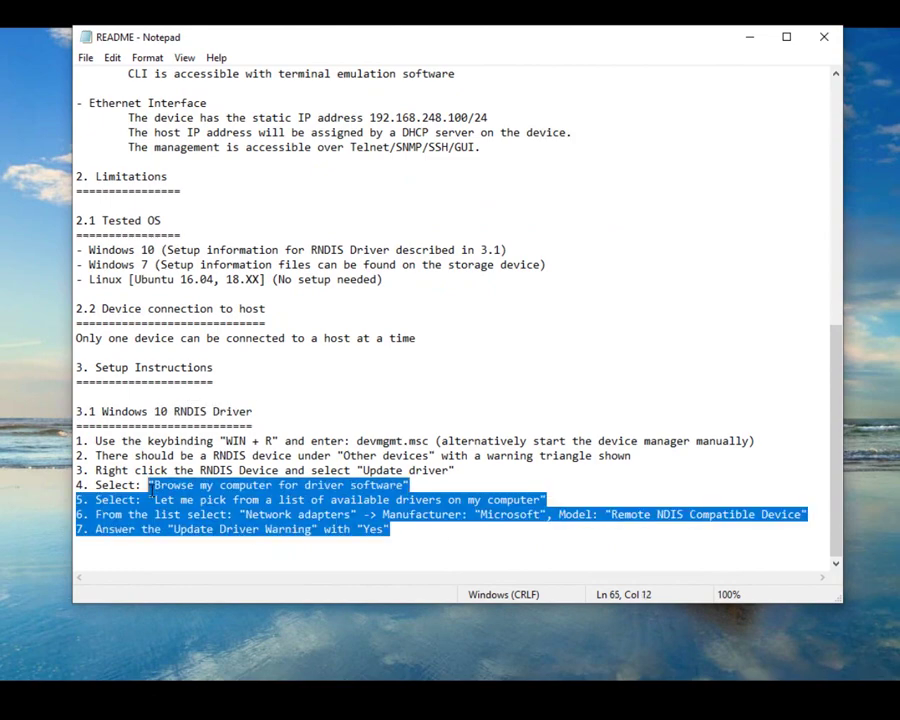
pyautogui.click(260, 485)
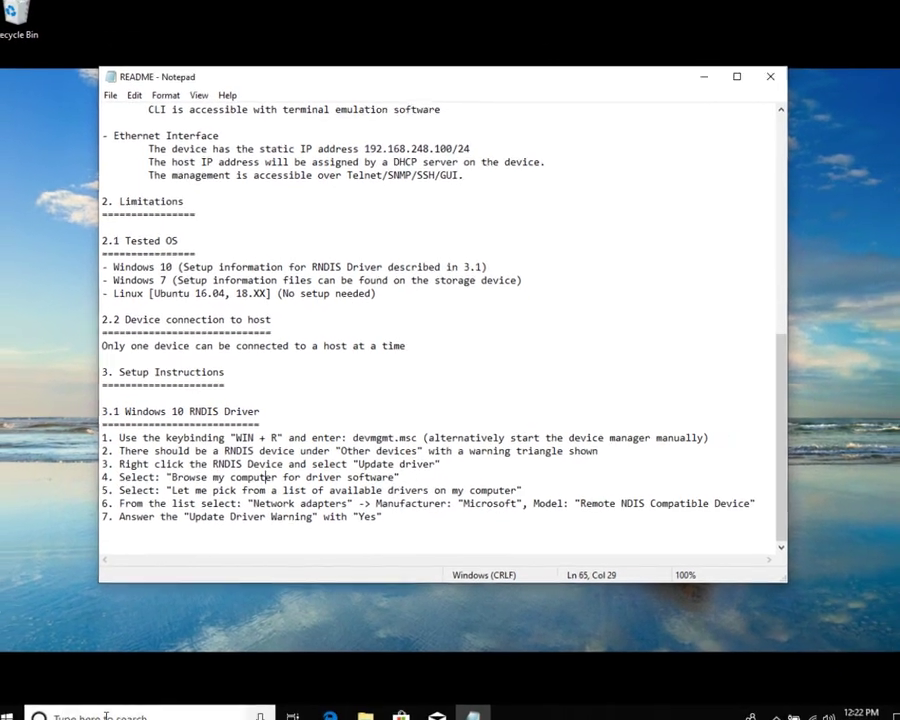
pyautogui.click(105, 716)
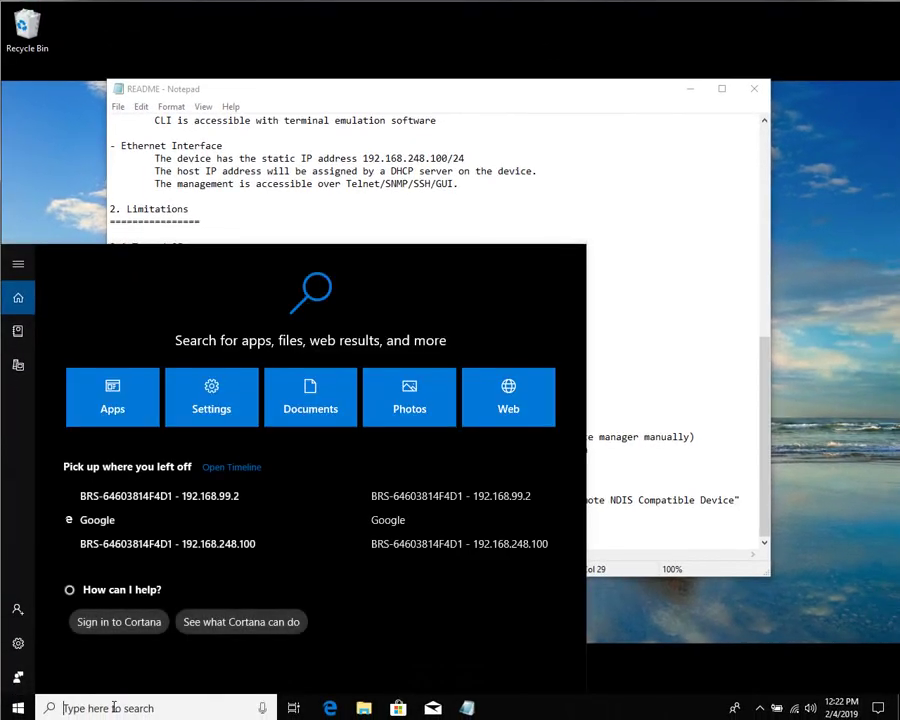
pyautogui.write('contro')
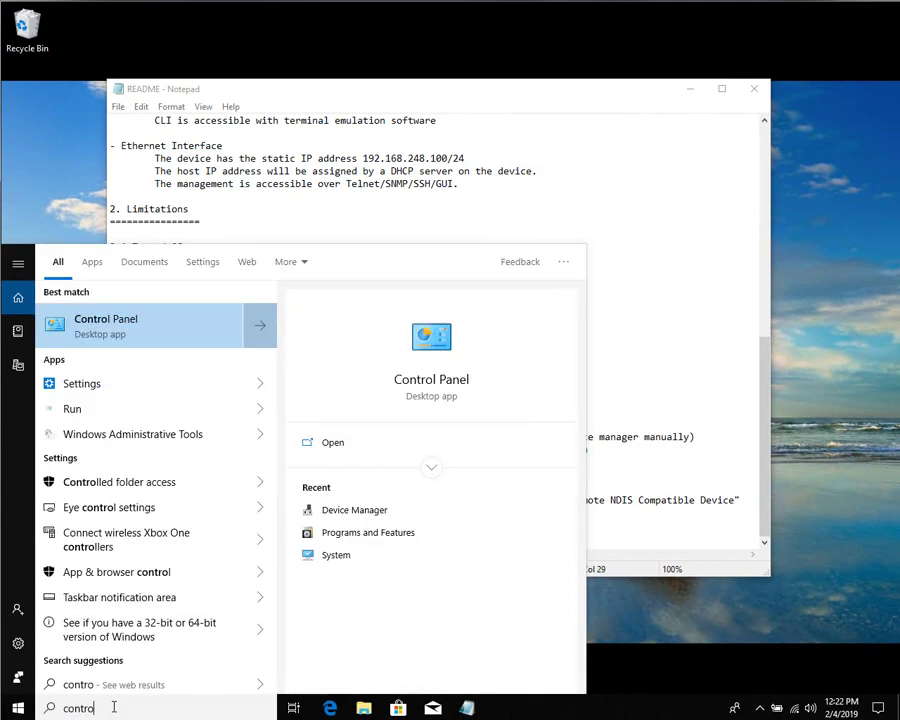
pyautogui.press('Return')
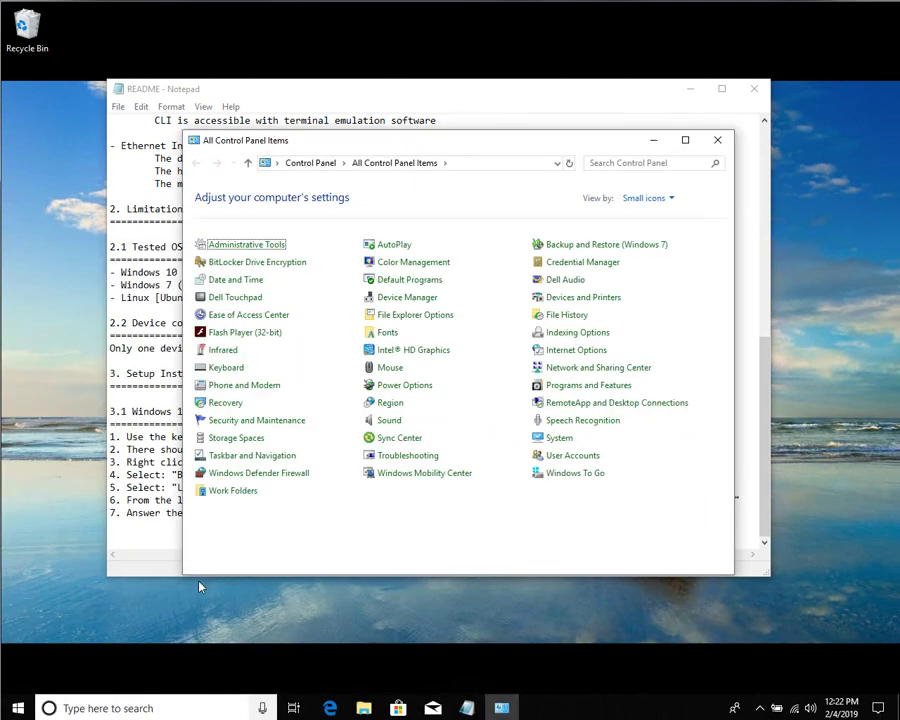
# In Device Manager, start a manual driver update for the RNDIS device, choosing from a list.
pyautogui.click(393, 303)
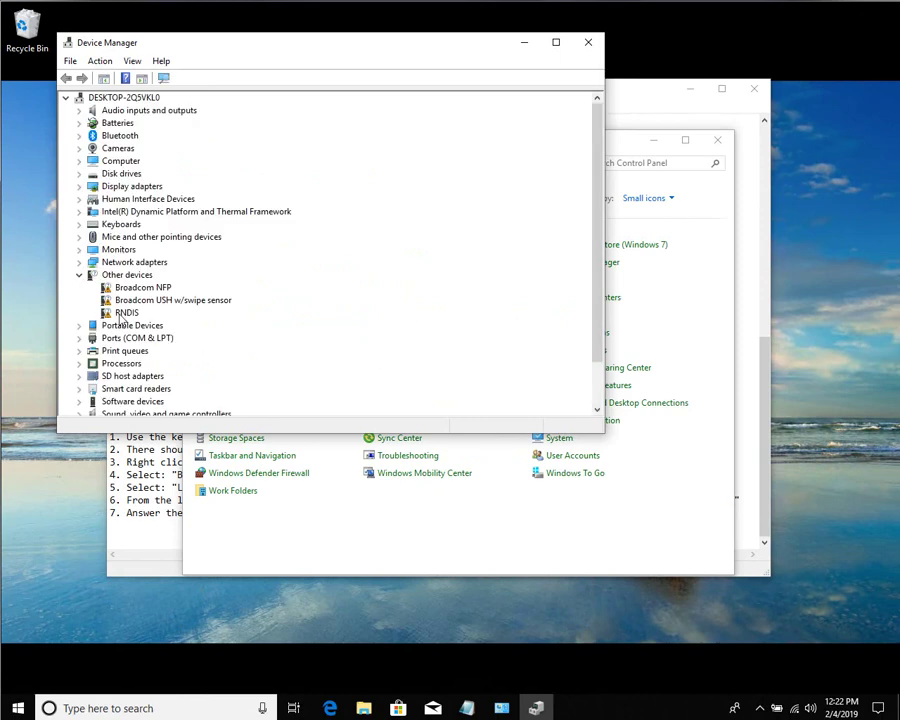
pyautogui.click(124, 313)
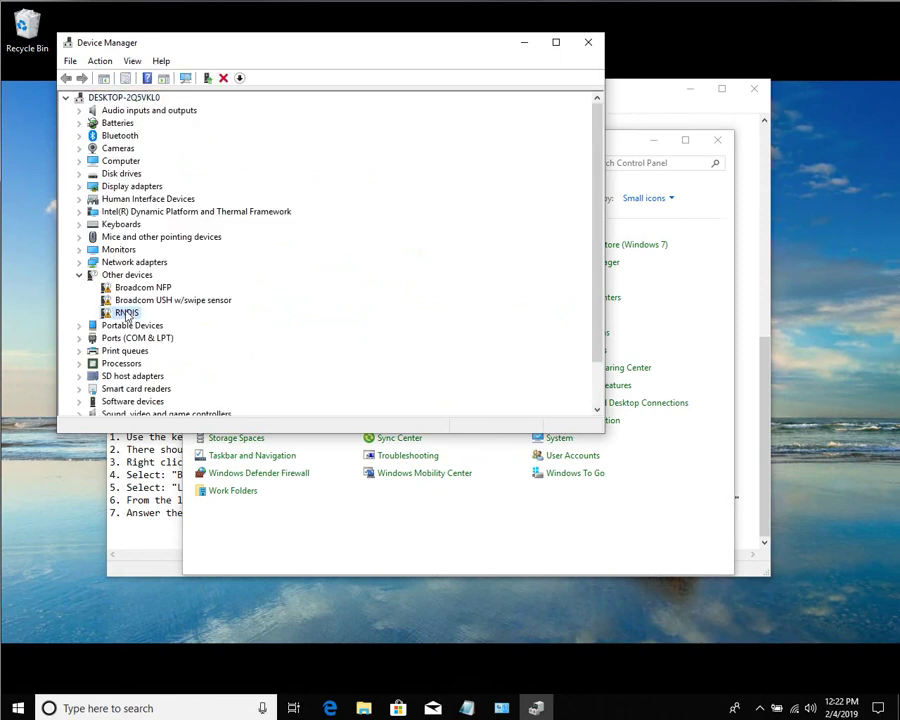
pyautogui.rightClick(127, 315)
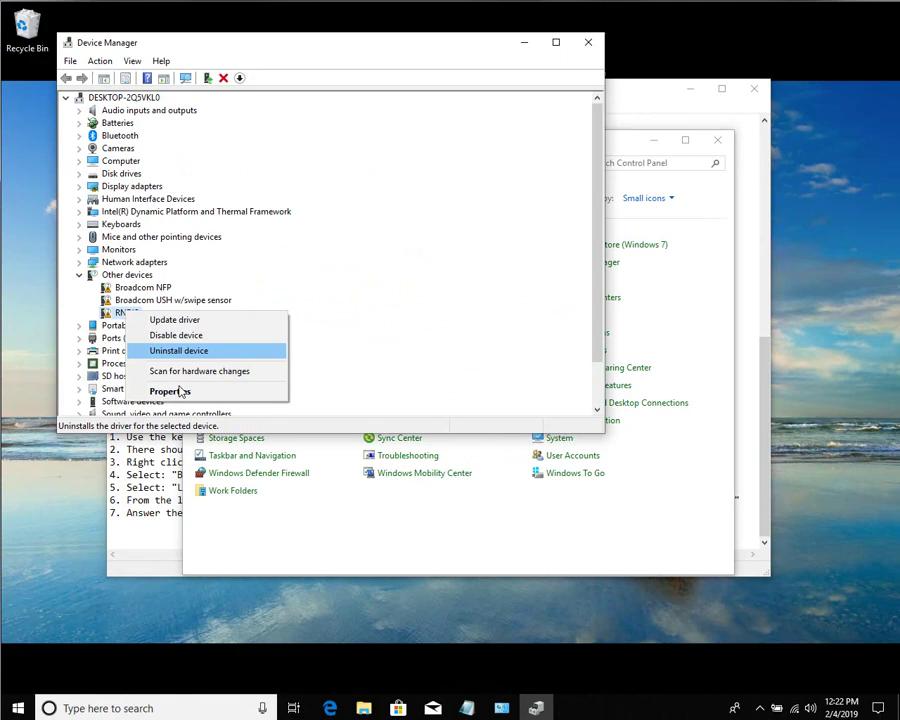
pyautogui.click(182, 325)
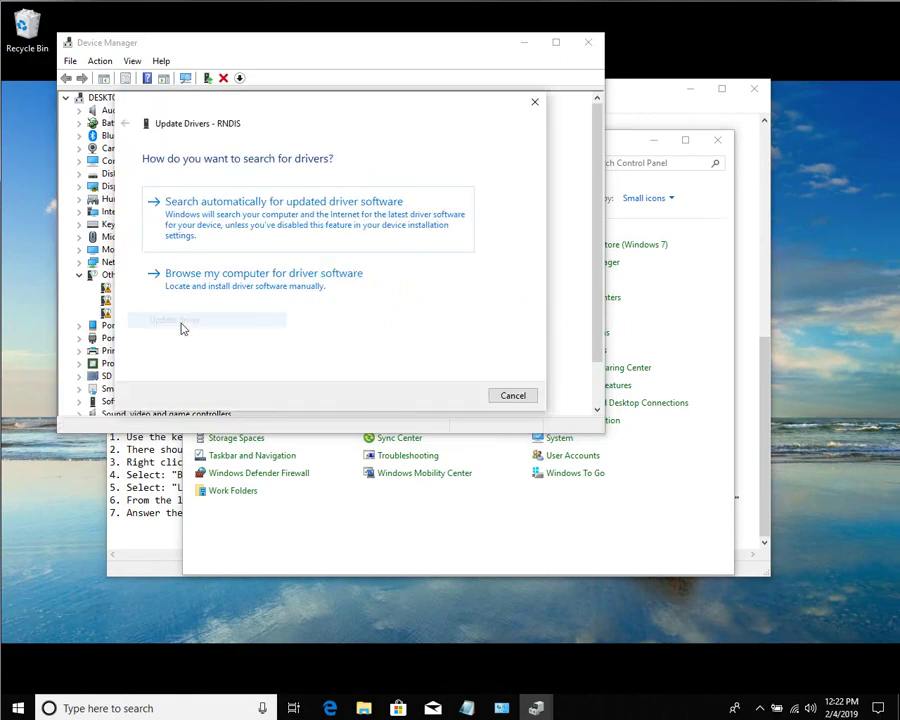
pyautogui.click(223, 287)
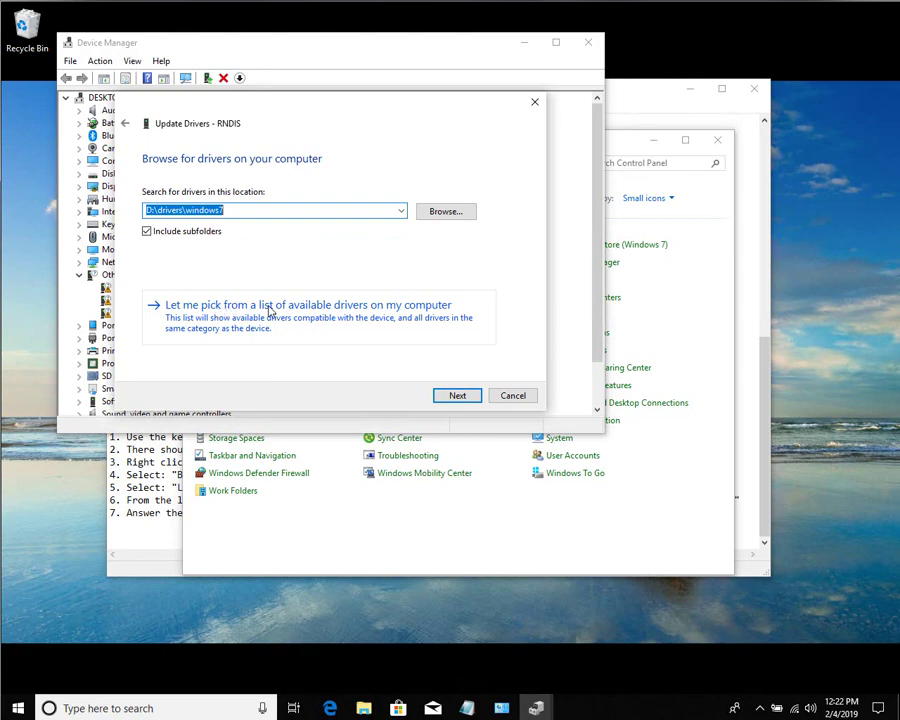
pyautogui.click(259, 310)
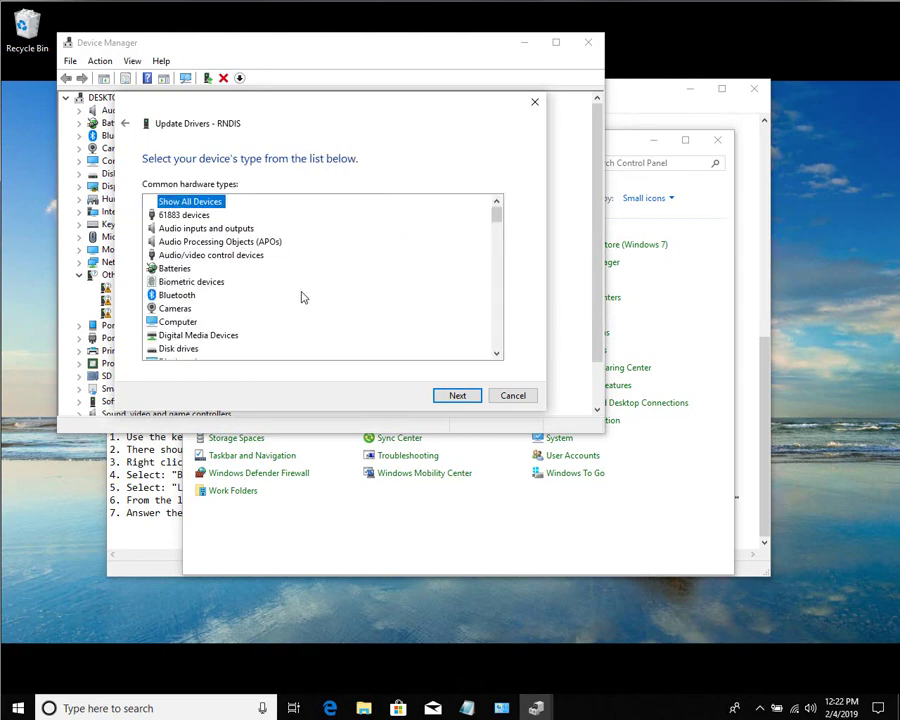
# Choose Network adapters as the RNDIS device type.
pyautogui.scroll(-3, 215, 325)
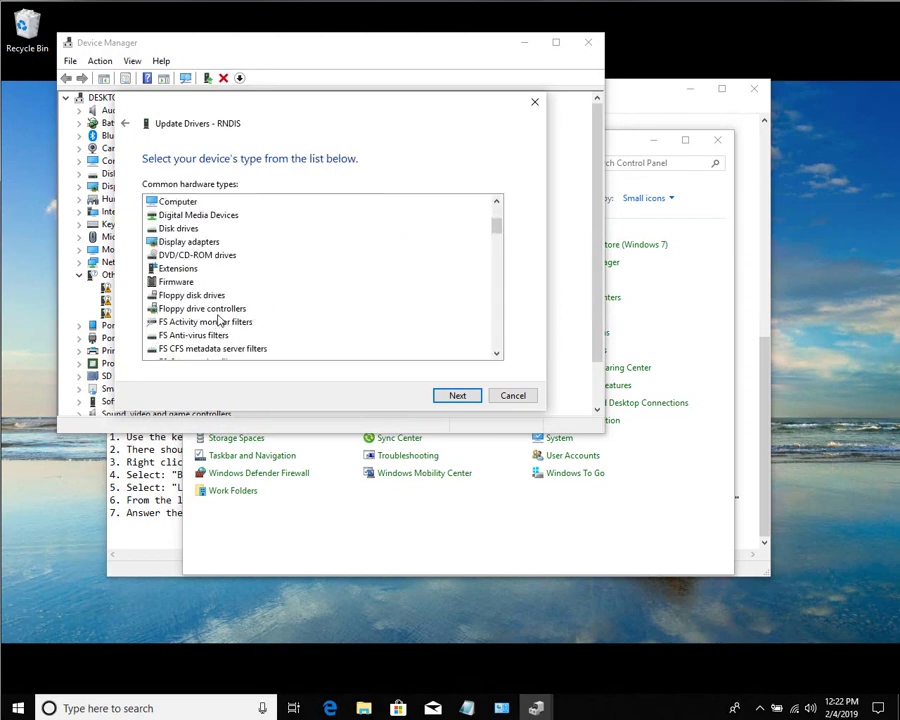
pyautogui.scroll(-7, 217, 326)
pyautogui.scroll(-7, 220, 316)
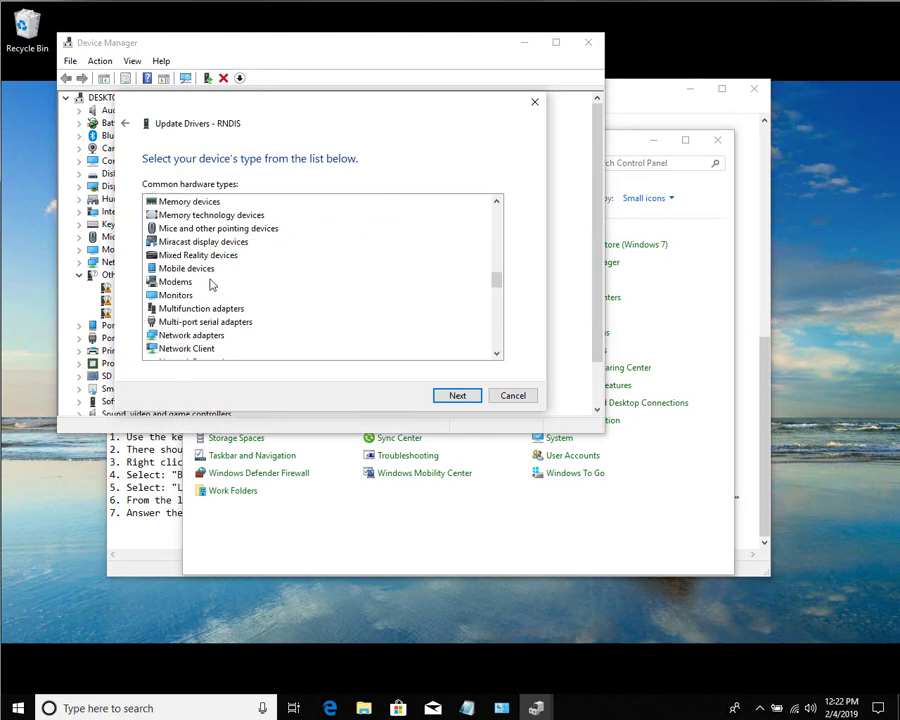
pyautogui.scroll(-1, 213, 290)
pyautogui.click(195, 295)
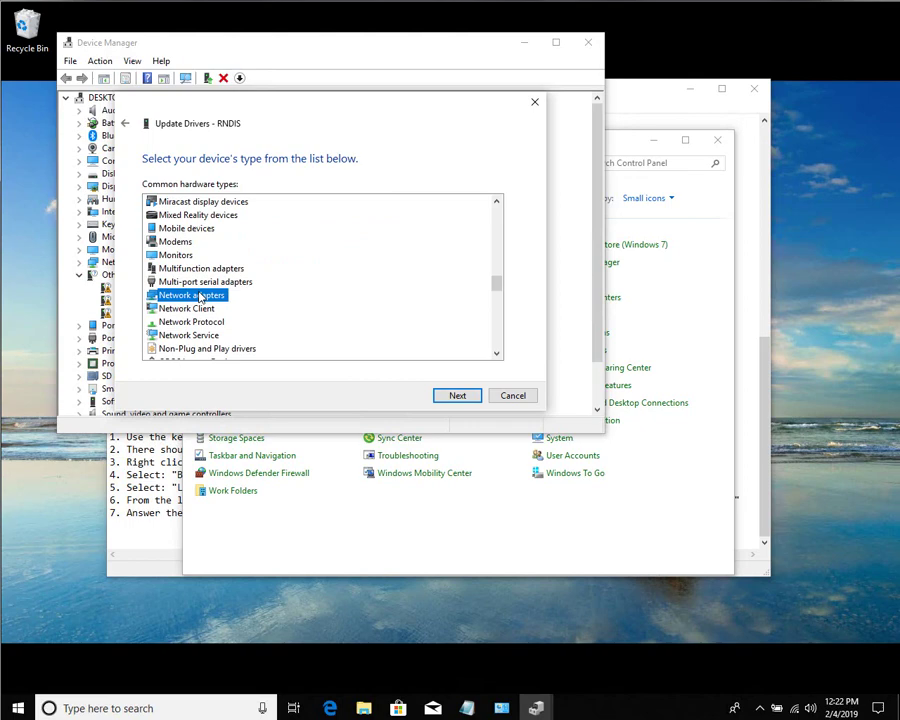
pyautogui.click(457, 396)
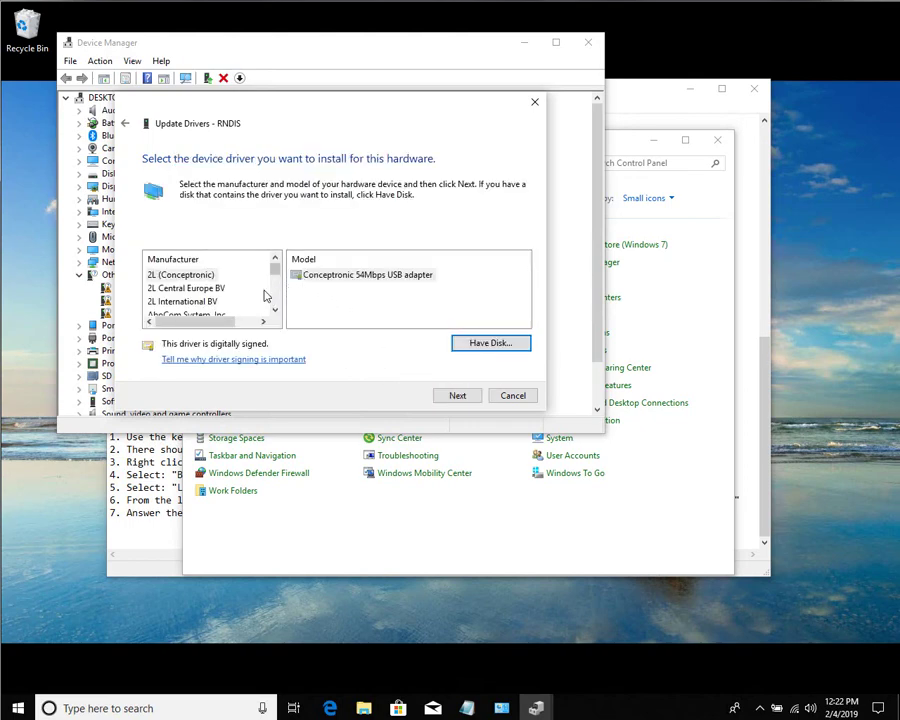
# Select Microsoft as the manufacturer, checking the README instructions along the way.
pyautogui.click(170, 279)
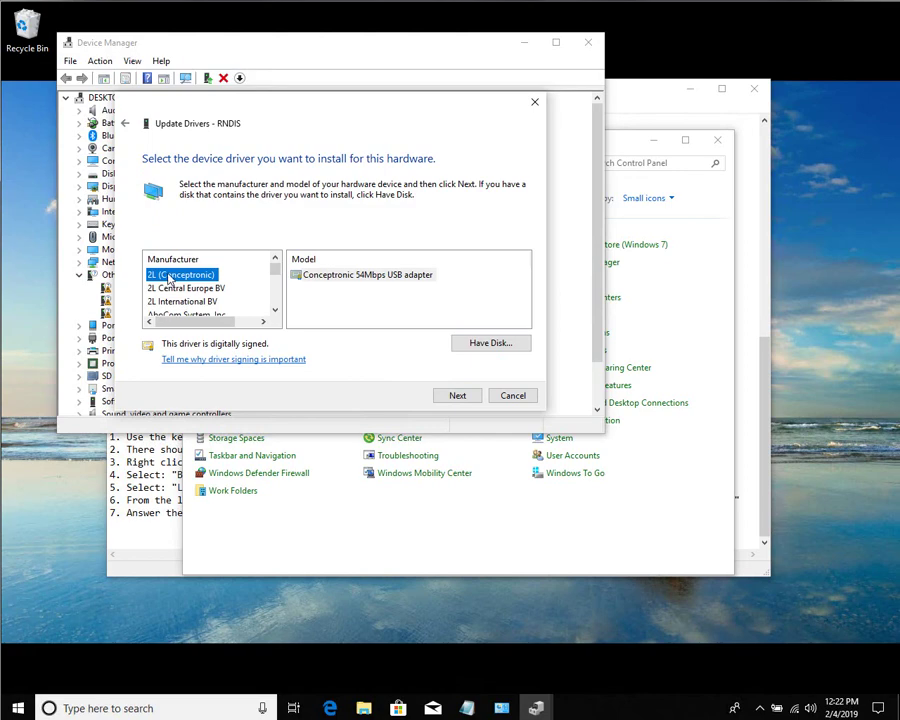
pyautogui.press('m')
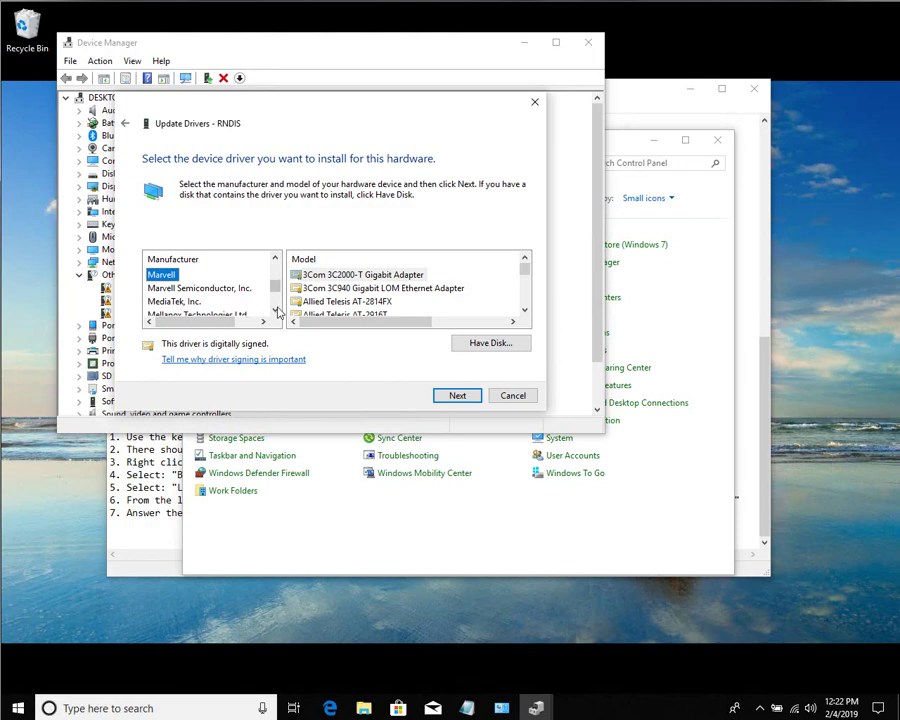
pyautogui.click(276, 310)
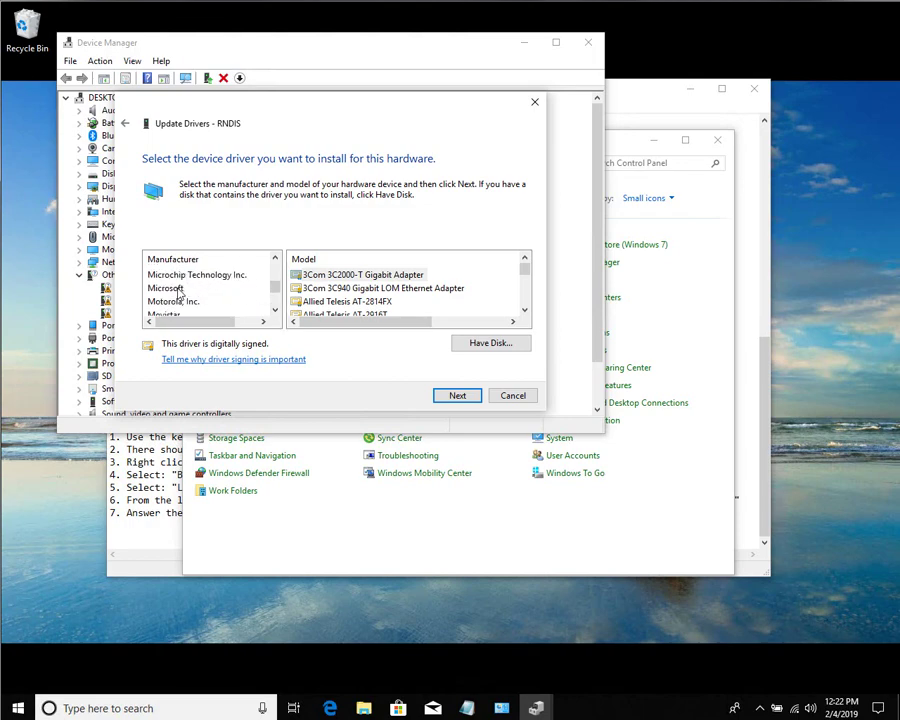
pyautogui.click(166, 288)
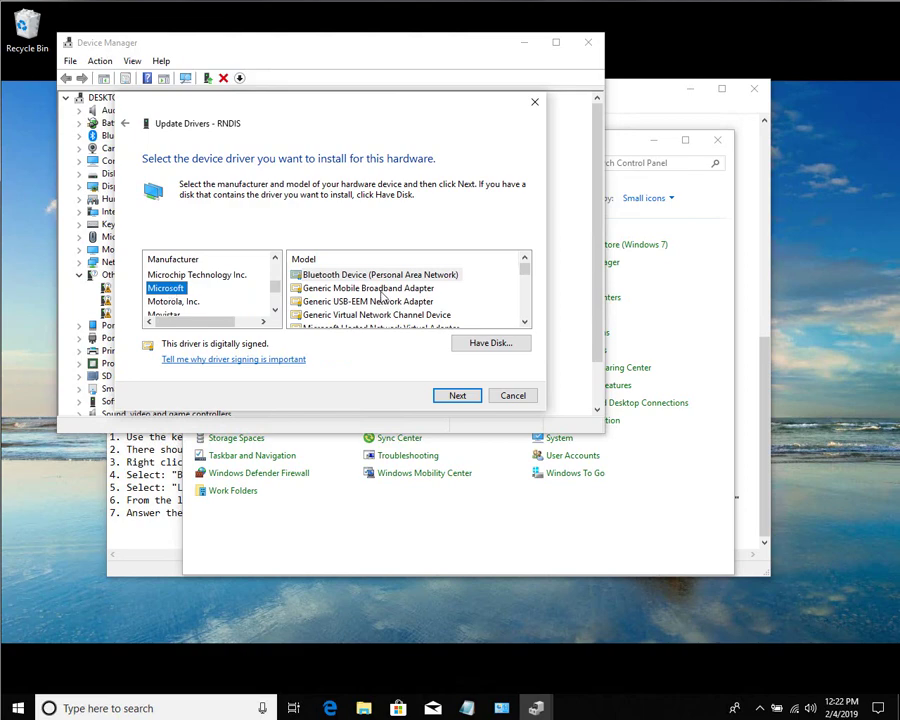
pyautogui.click(150, 565)
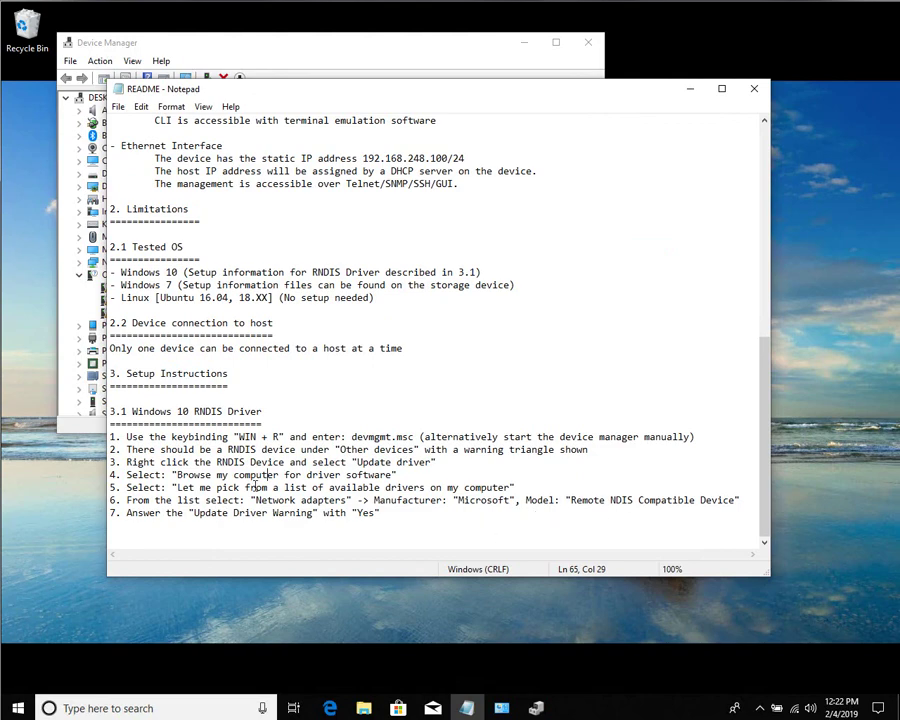
pyautogui.click(88, 431)
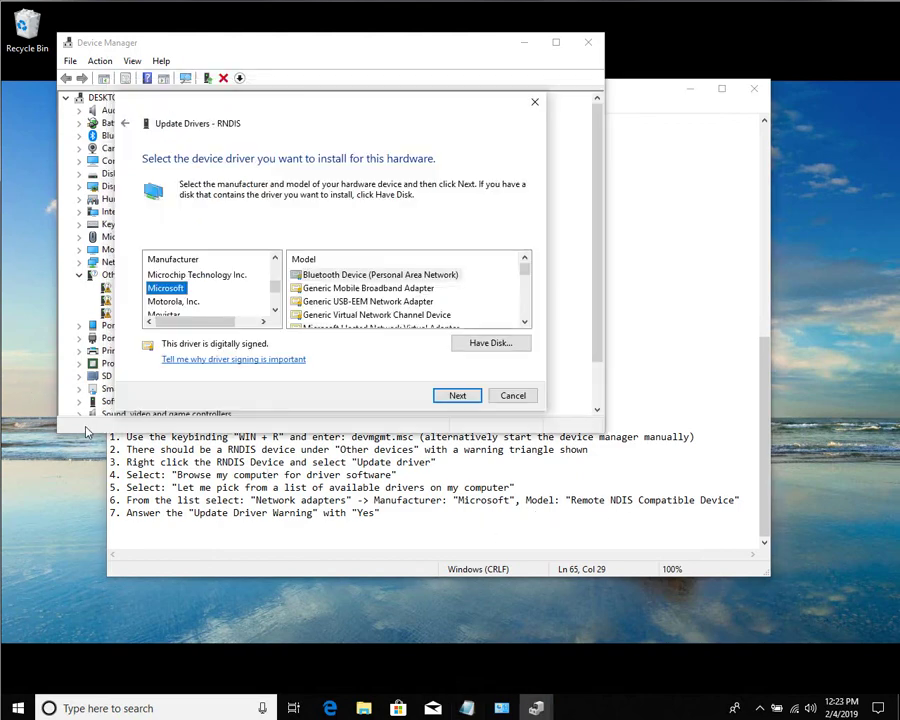
# Install the Remote NDIS Compatible Device model, accepting the unverified driver warning.
pyautogui.click(328, 276)
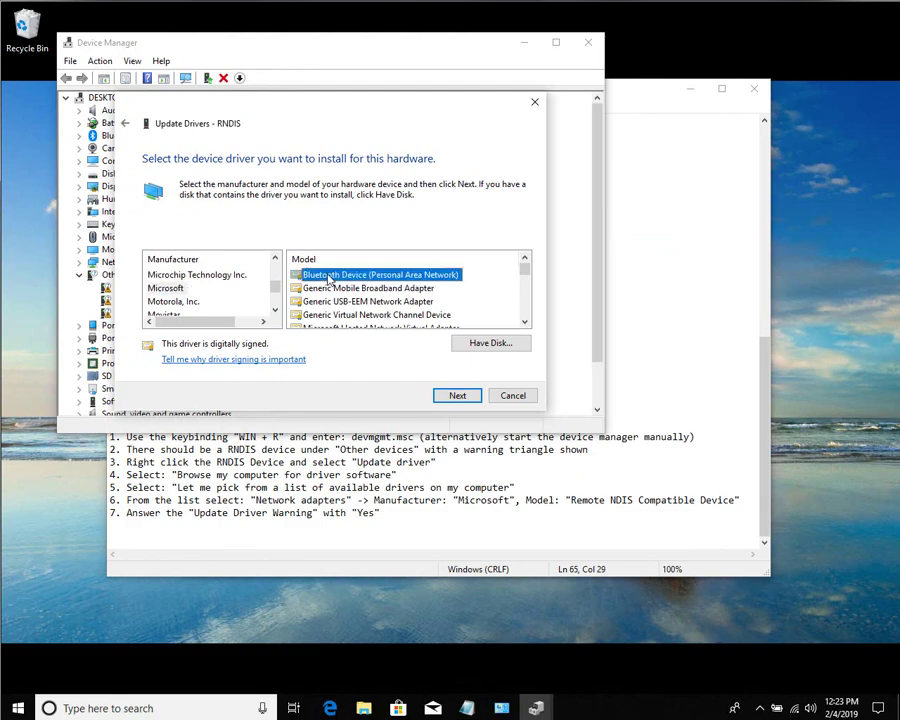
pyautogui.press('r')
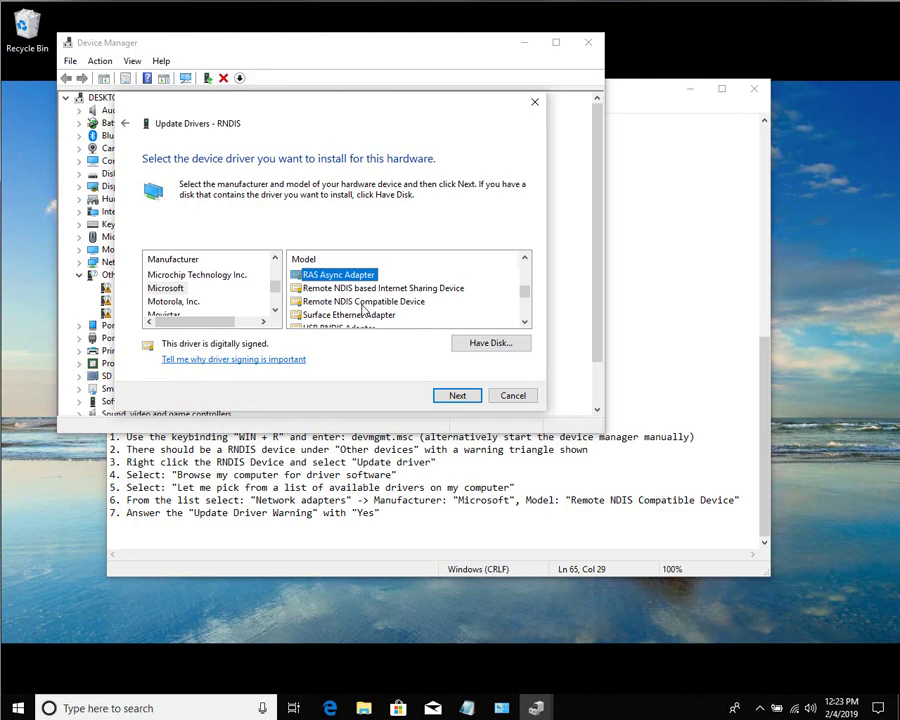
pyautogui.click(362, 303)
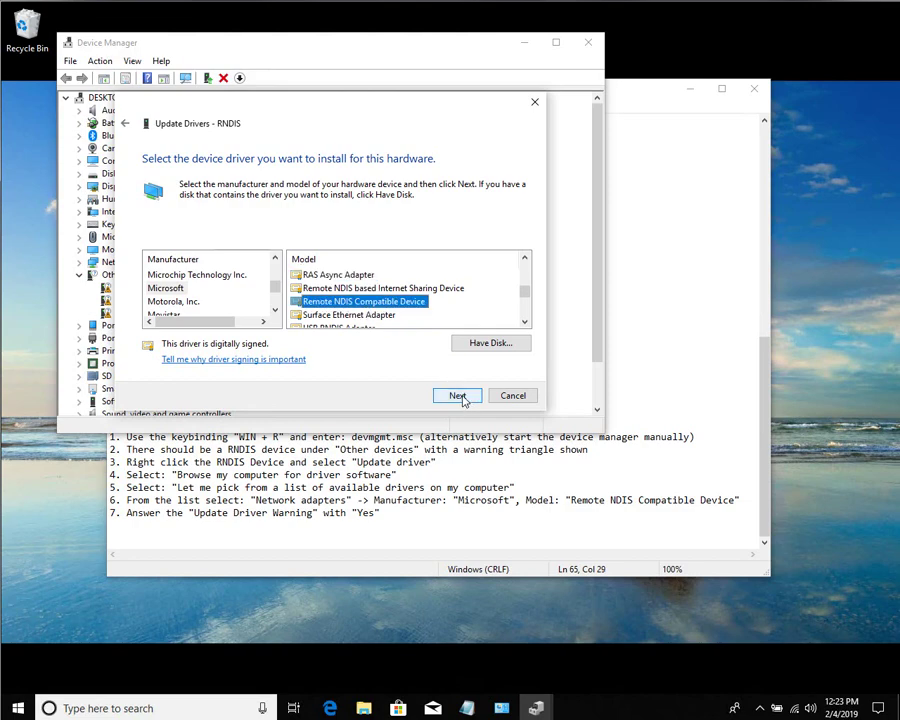
pyautogui.click(458, 396)
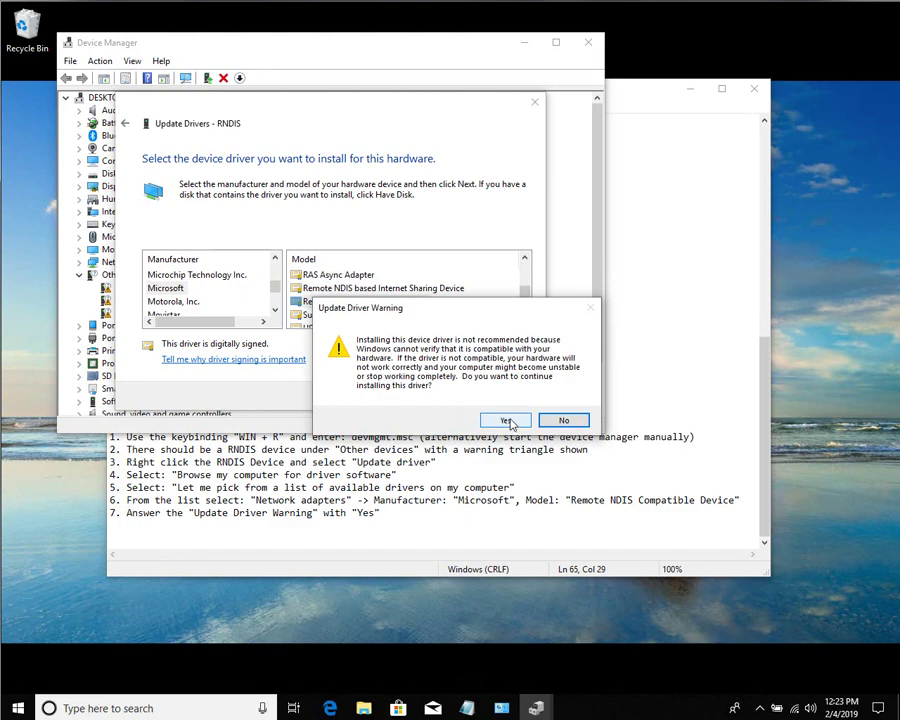
pyautogui.click(508, 421)
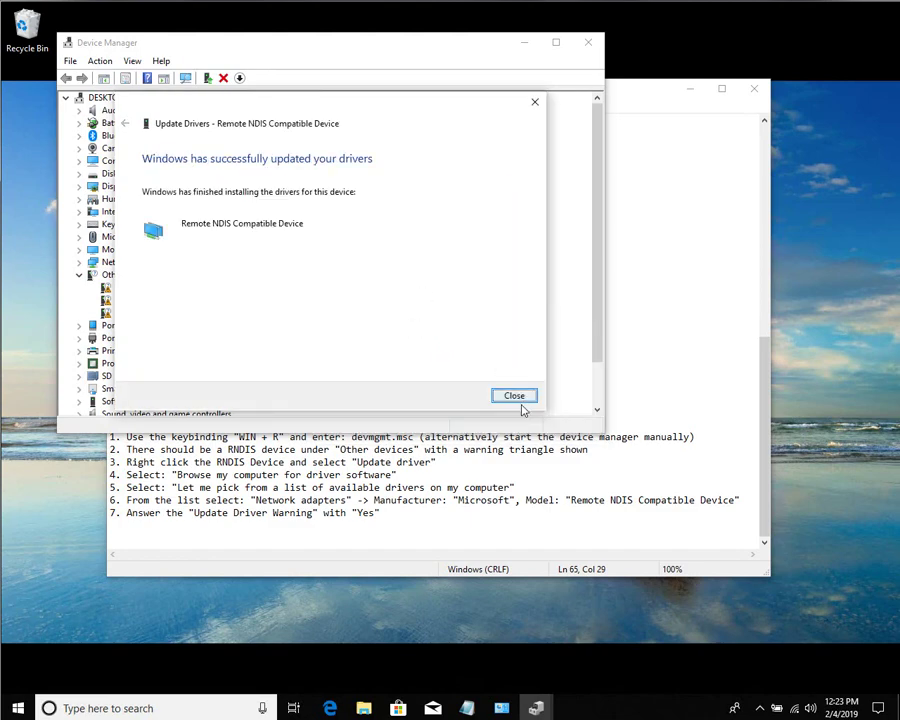
# Dismiss the success message, close Device Manager, and select 192.168.248.100 in the README.
pyautogui.click(517, 395)
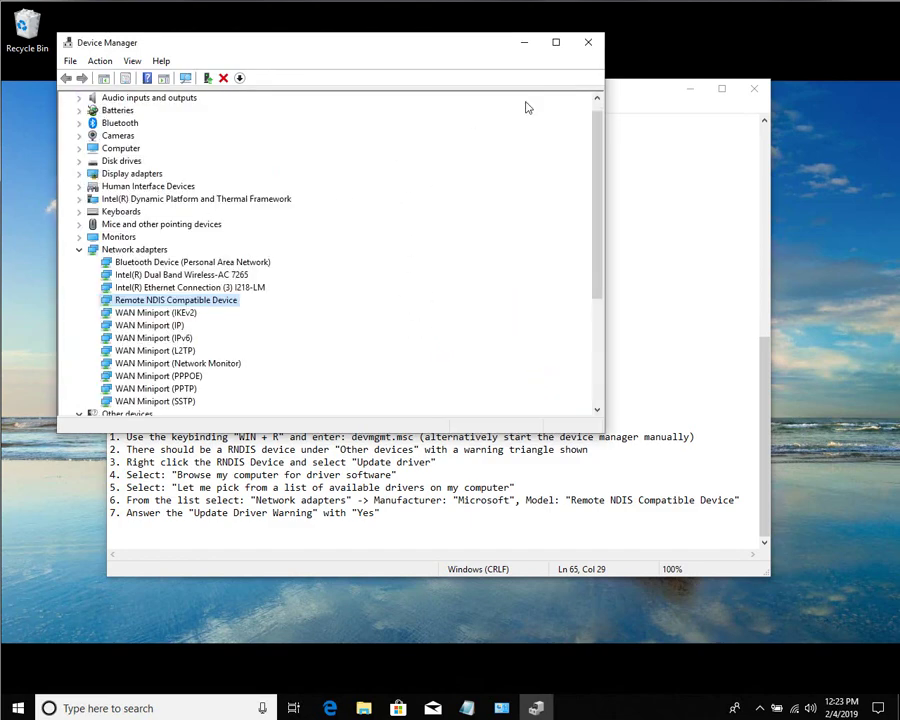
pyautogui.click(589, 43)
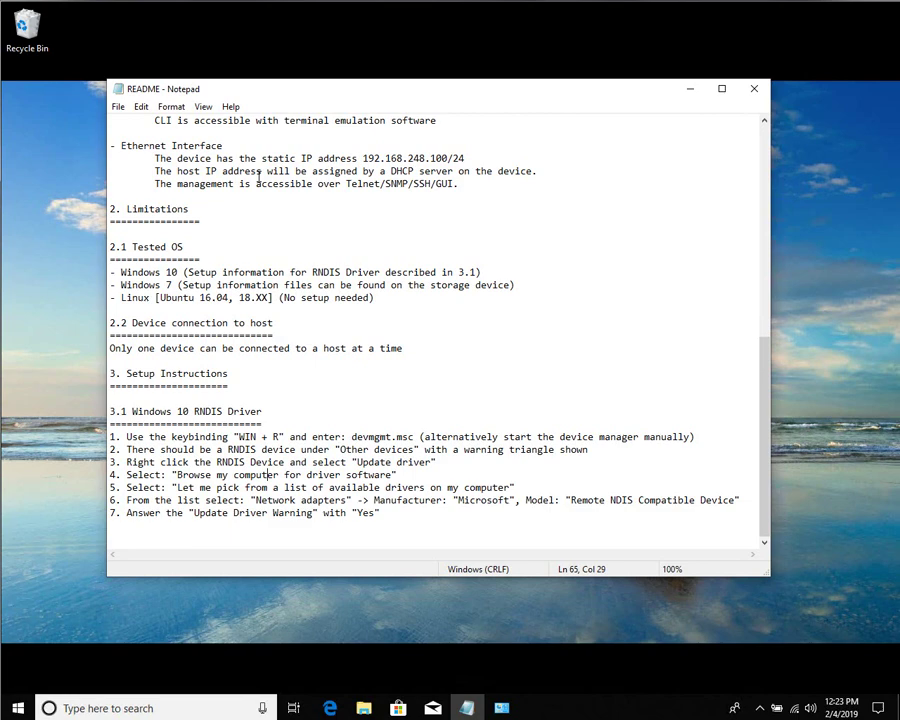
pyautogui.moveTo(361, 158); pyautogui.dragTo(449, 160)
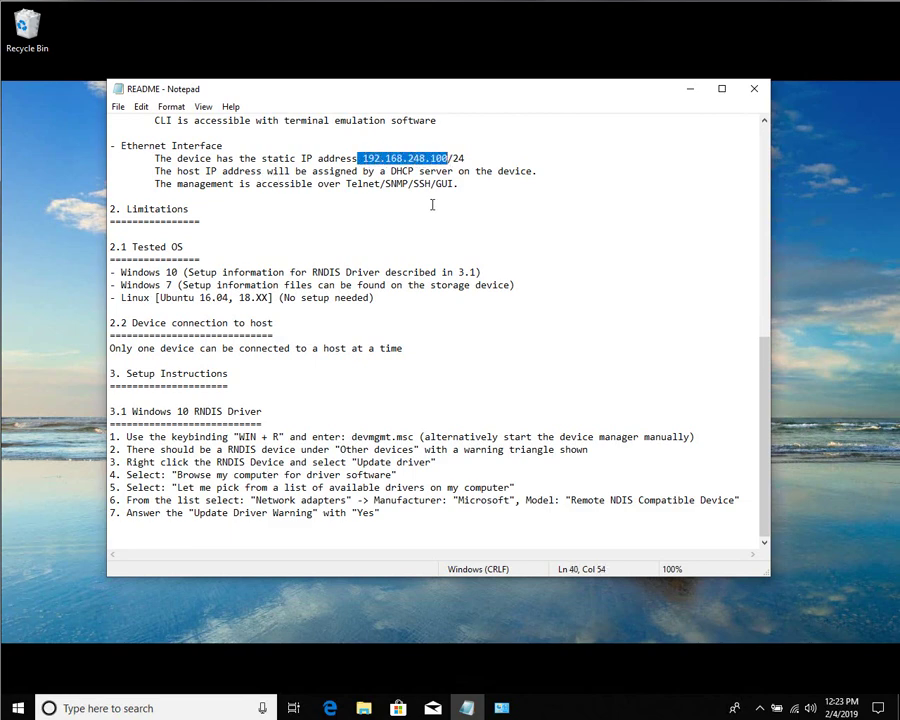
pyautogui.click(436, 158)
pyautogui.moveTo(447, 158); pyautogui.dragTo(363, 158)
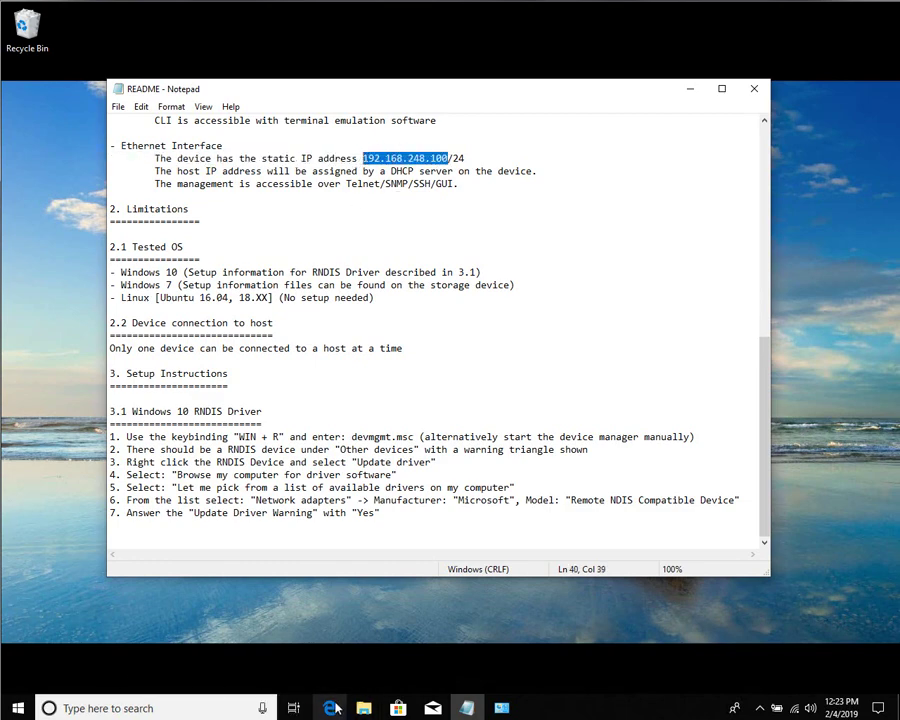
# Load 192.168.248.100 in Edge and continue past the certificate warning to the login page.
pyautogui.click(331, 708)
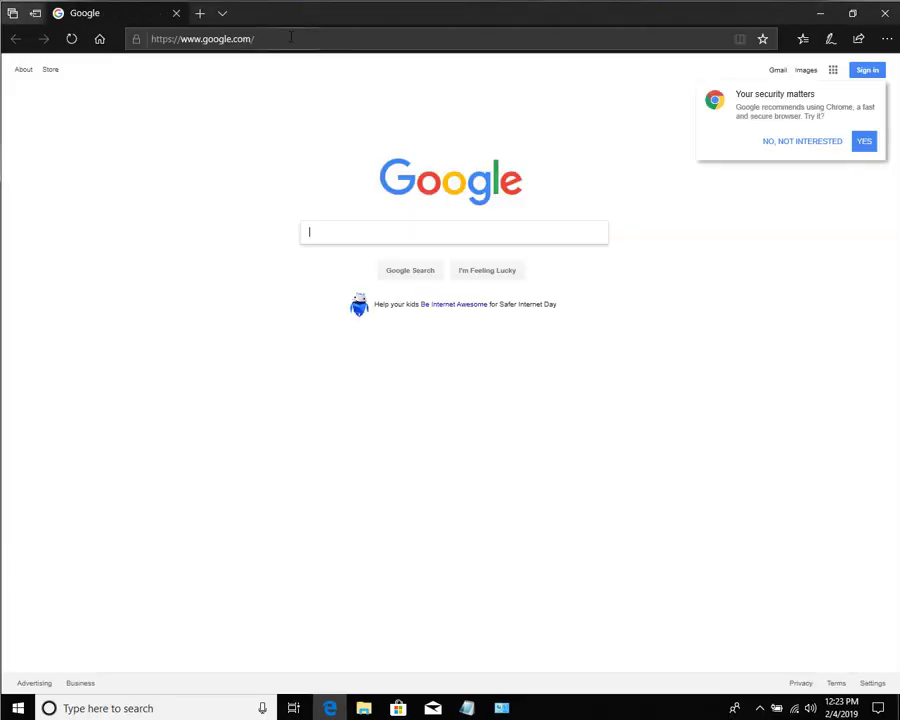
pyautogui.click(291, 37)
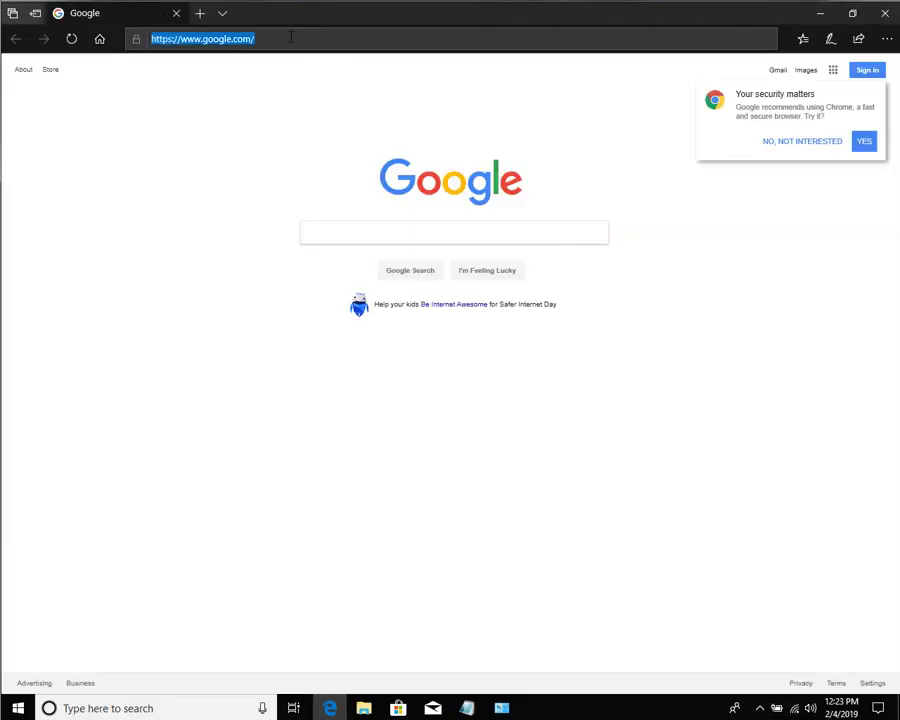
pyautogui.write('192.168.248.100')
pyautogui.press('Return')
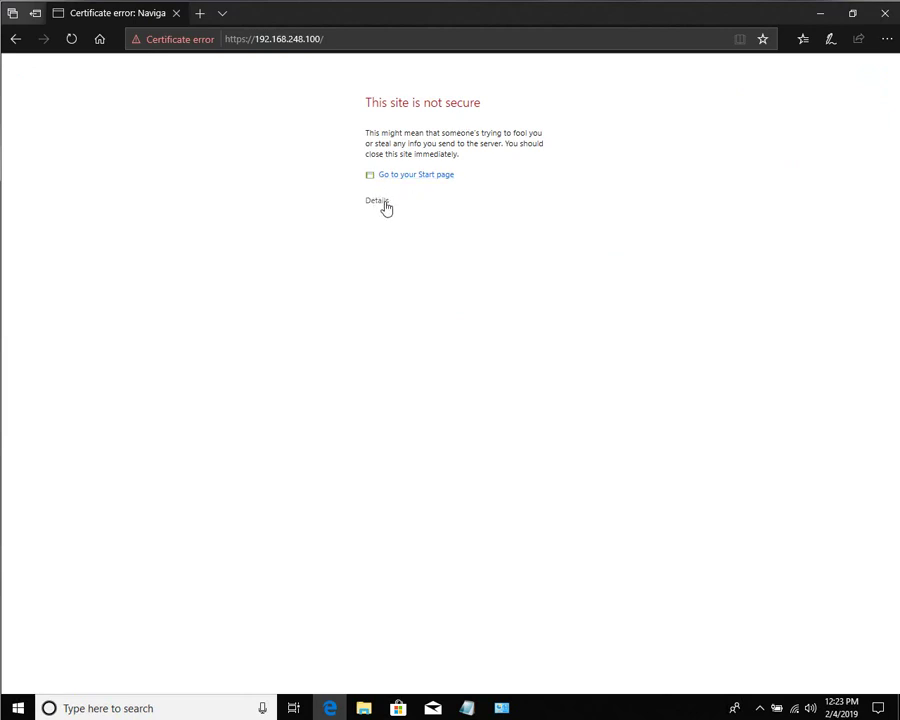
pyautogui.click(377, 203)
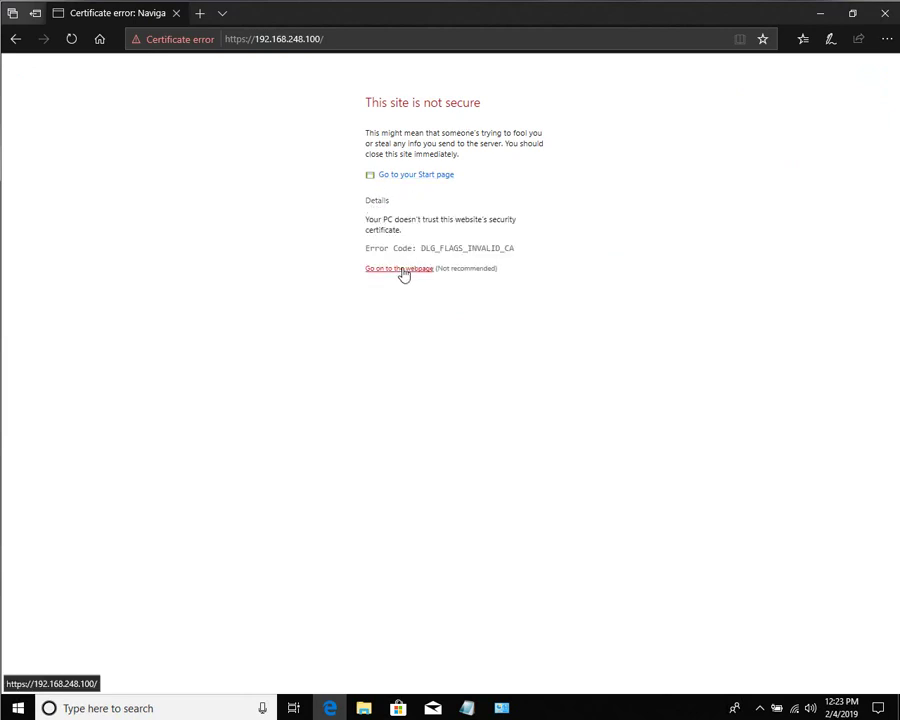
pyautogui.click(403, 270)
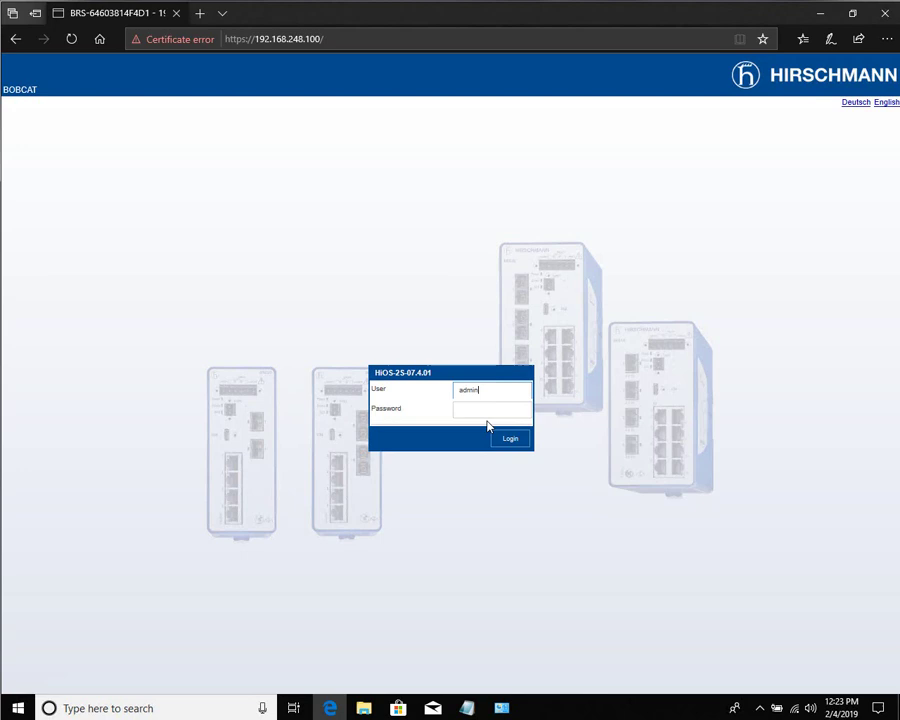
# Enter the administrator account password and submit the switch login.
pyautogui.press('Tab')
pyautogui.write('private')
pyautogui.press('Return')
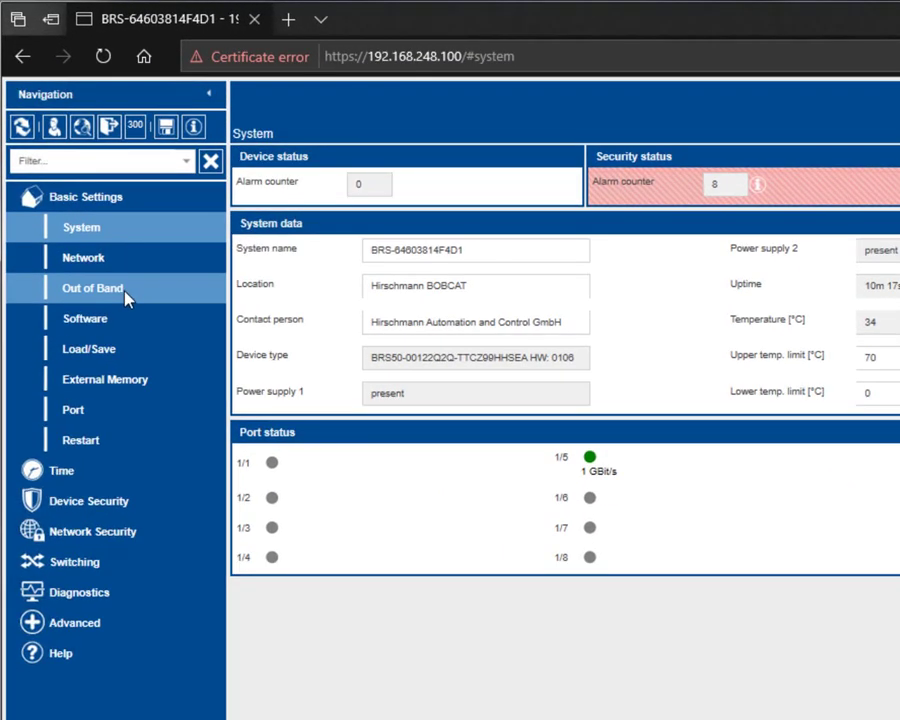
# Set Basic Settings > Out of Band to Off, then show the Basic Settings Network page.
pyautogui.click(126, 293)
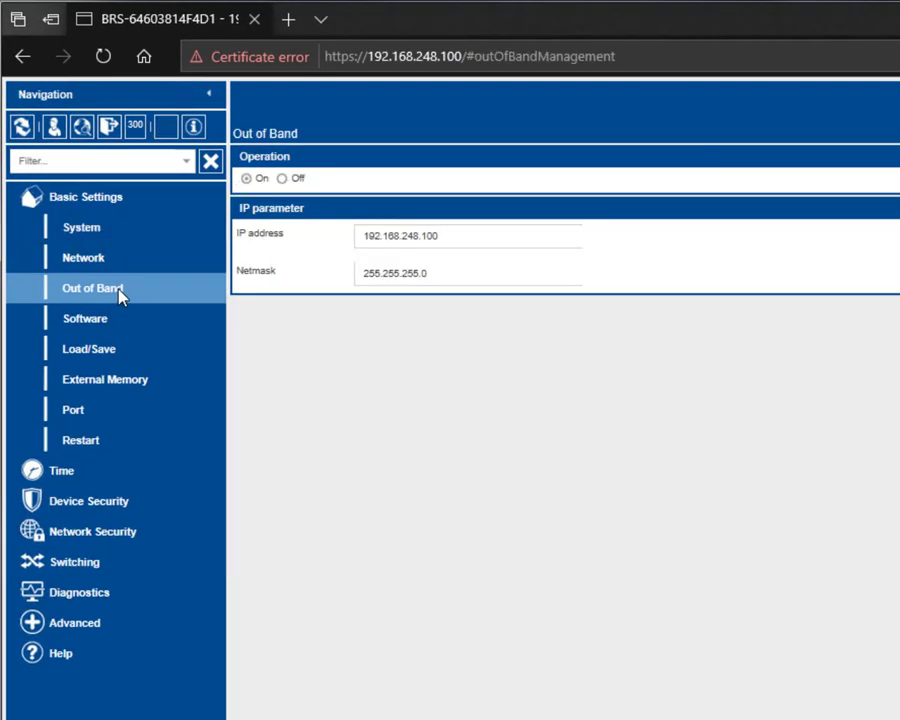
pyautogui.click(284, 179)
pyautogui.click(90, 260)
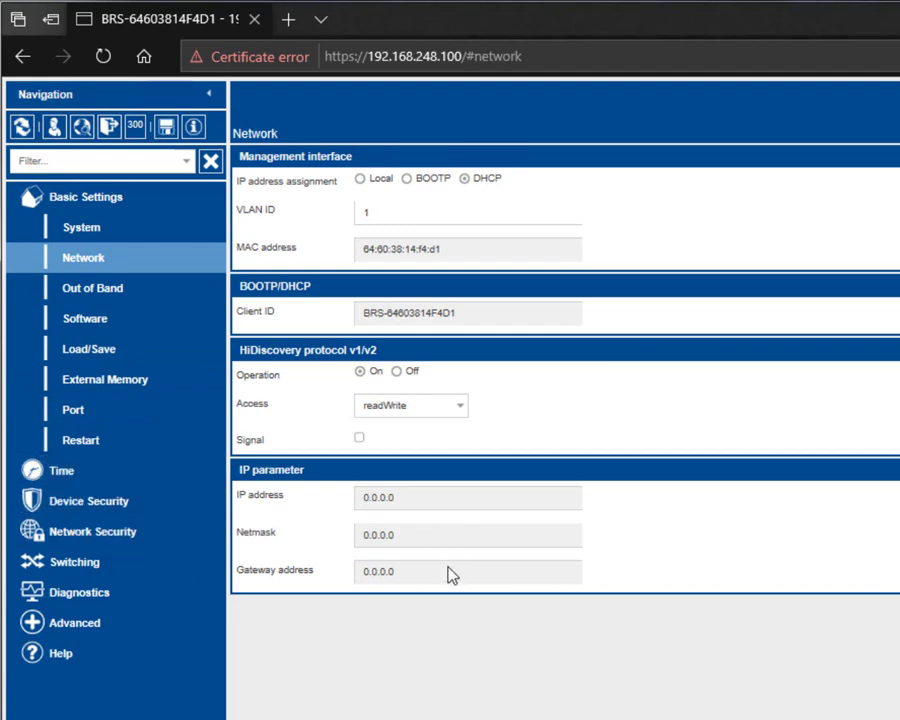
# Save the running configuration from Basic Settings > Load/Save and confirm the saved message.
pyautogui.click(167, 133)
pyautogui.click(105, 348)
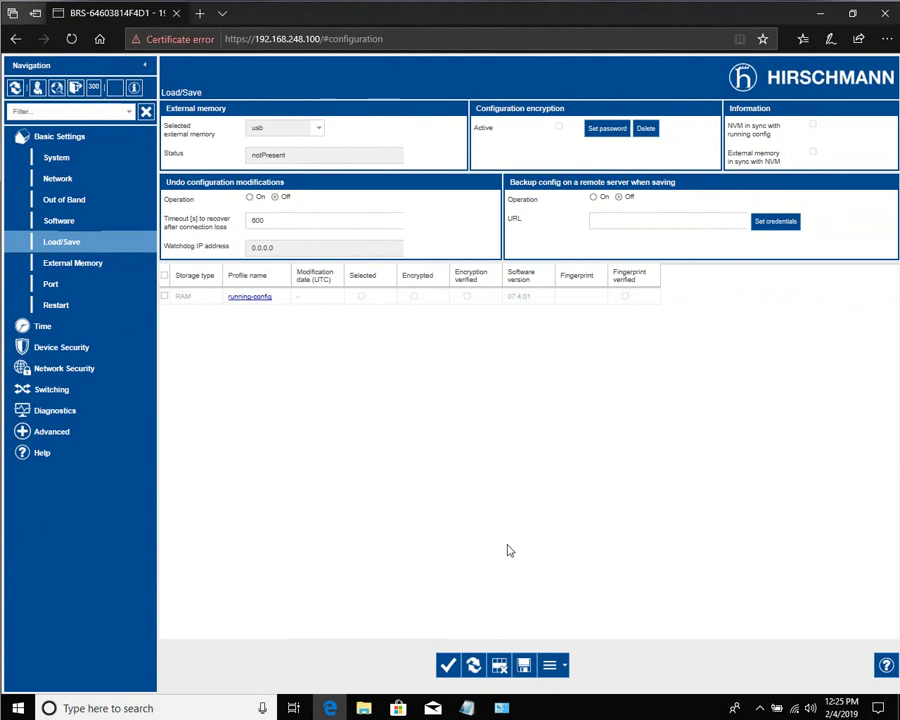
pyautogui.click(524, 669)
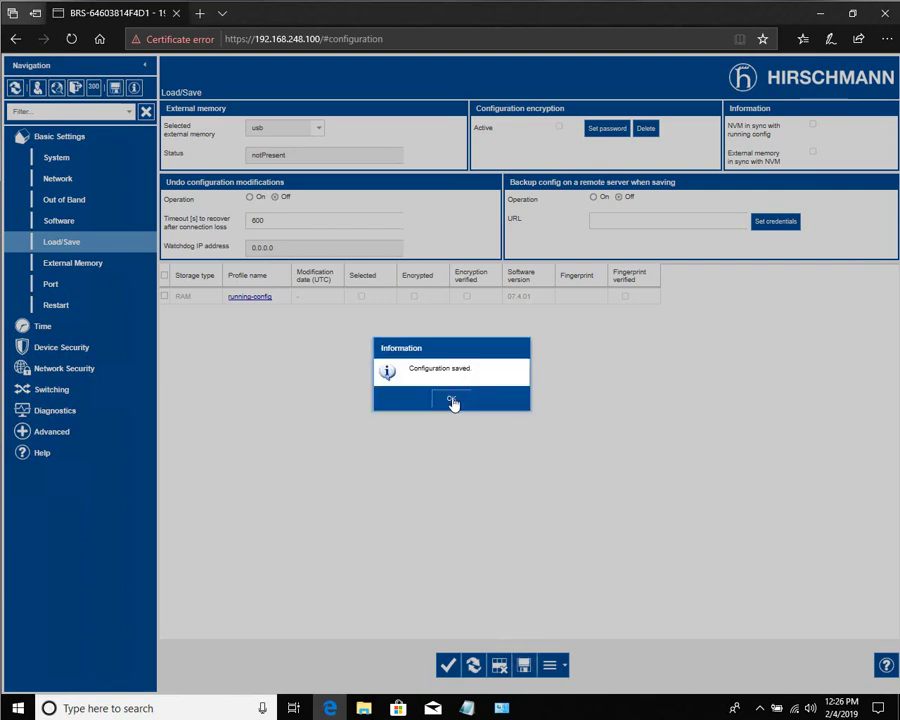
pyautogui.click(453, 400)
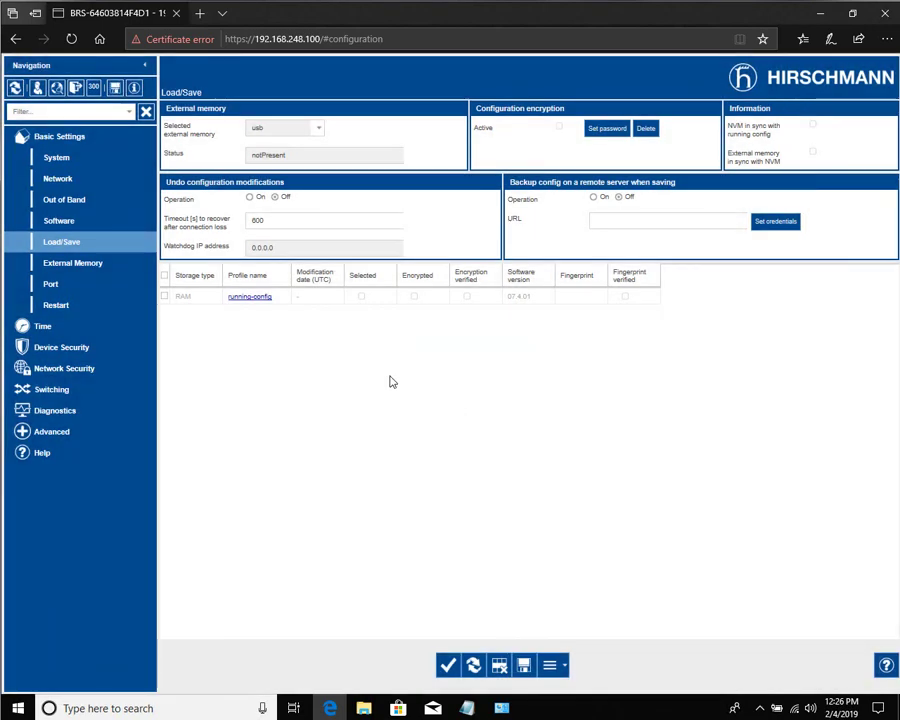